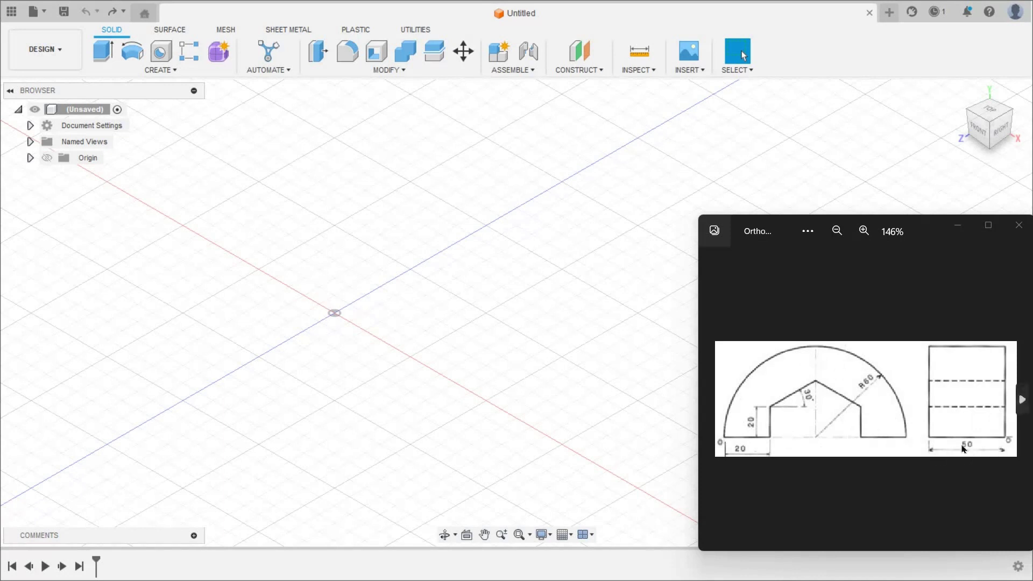
# - Create a new sketch on the front (XY) origin plane
pyautogui.click(160, 71)
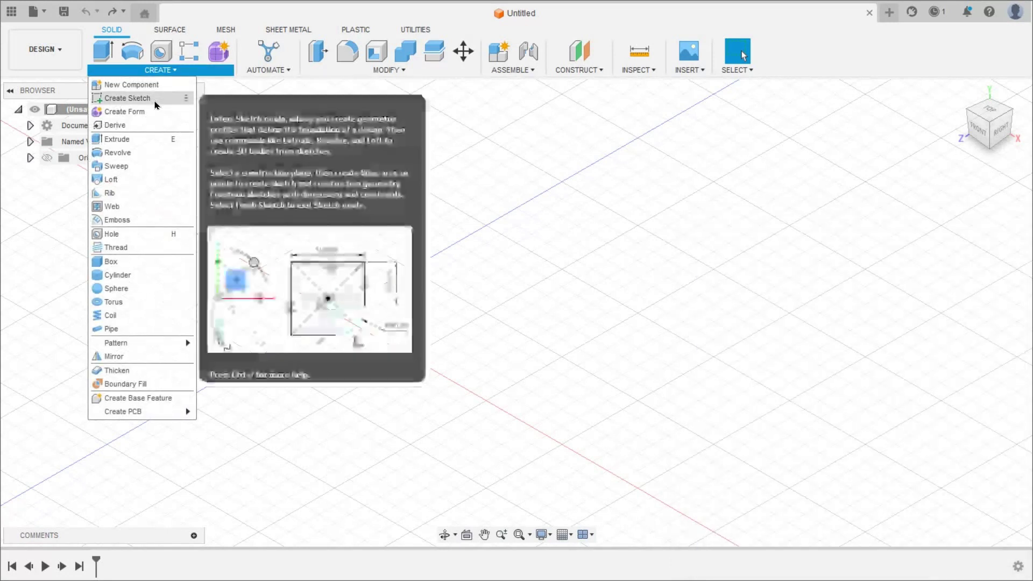
pyautogui.click(155, 102)
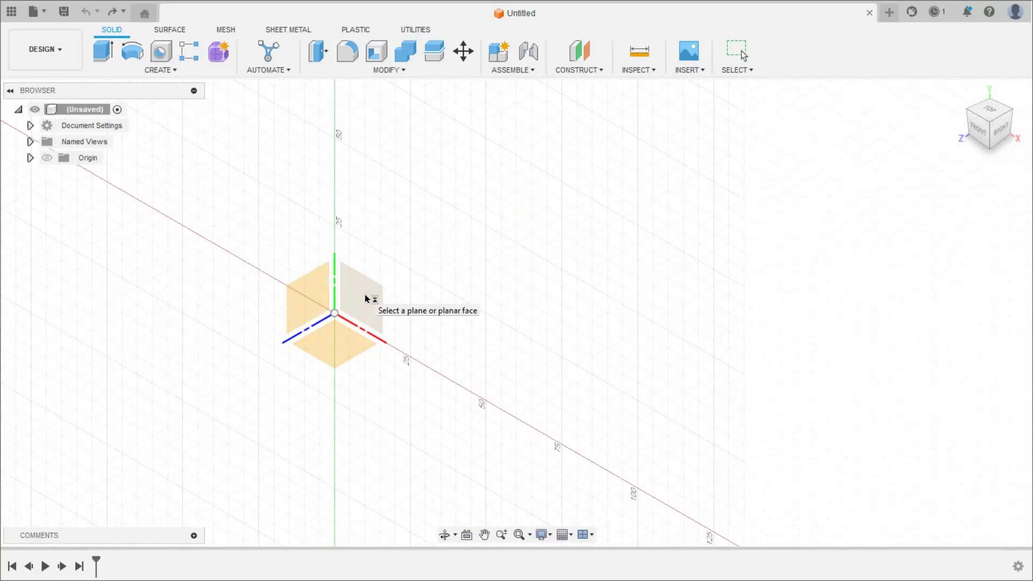
pyautogui.click(365, 298)
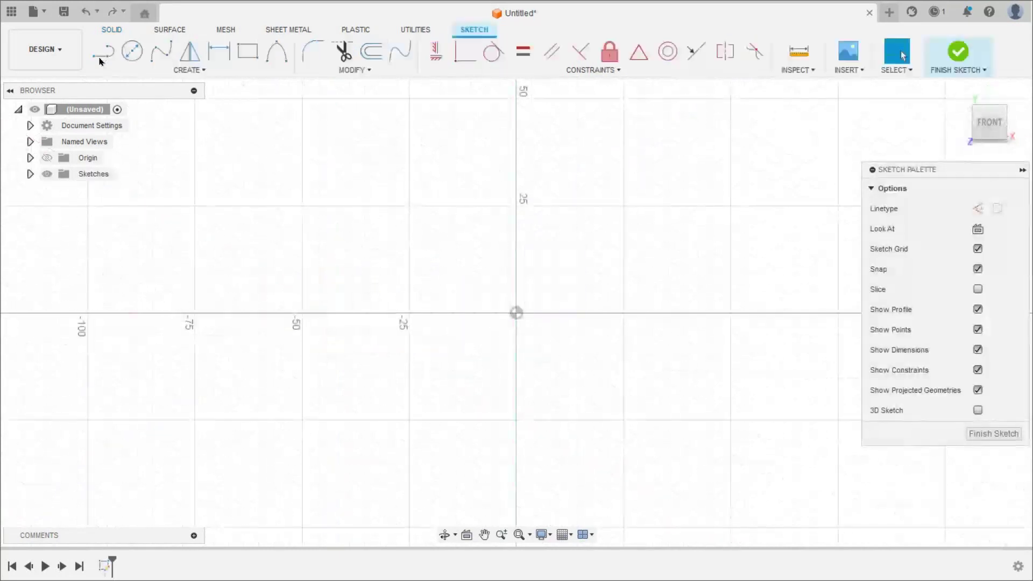
# - Draw a line chain from the origin: base, 20 mm vertical, peaked roof, vertical, right base
pyautogui.press('l')
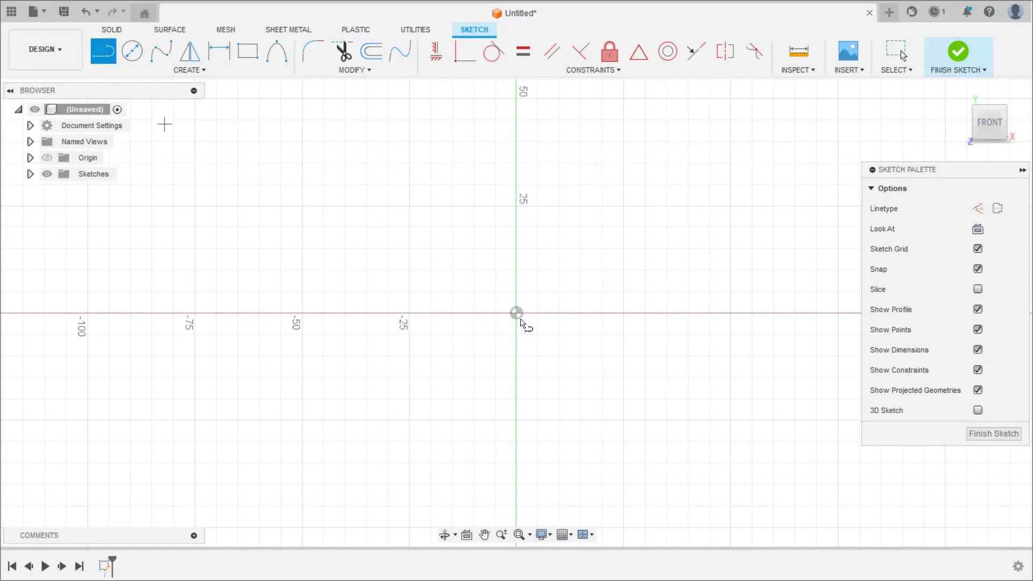
pyautogui.click(517, 313)
pyautogui.click(624, 313)
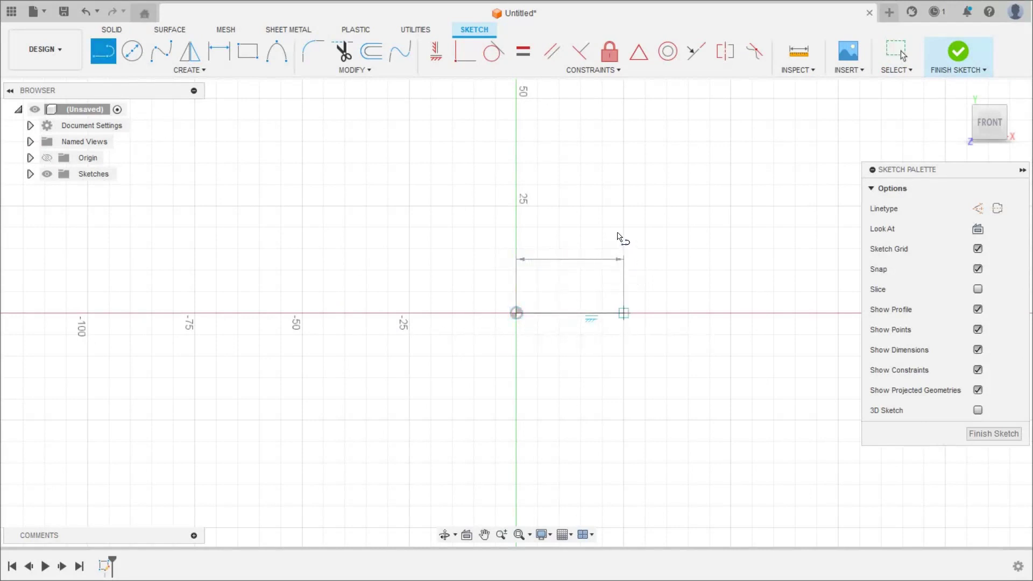
pyautogui.press('Return')
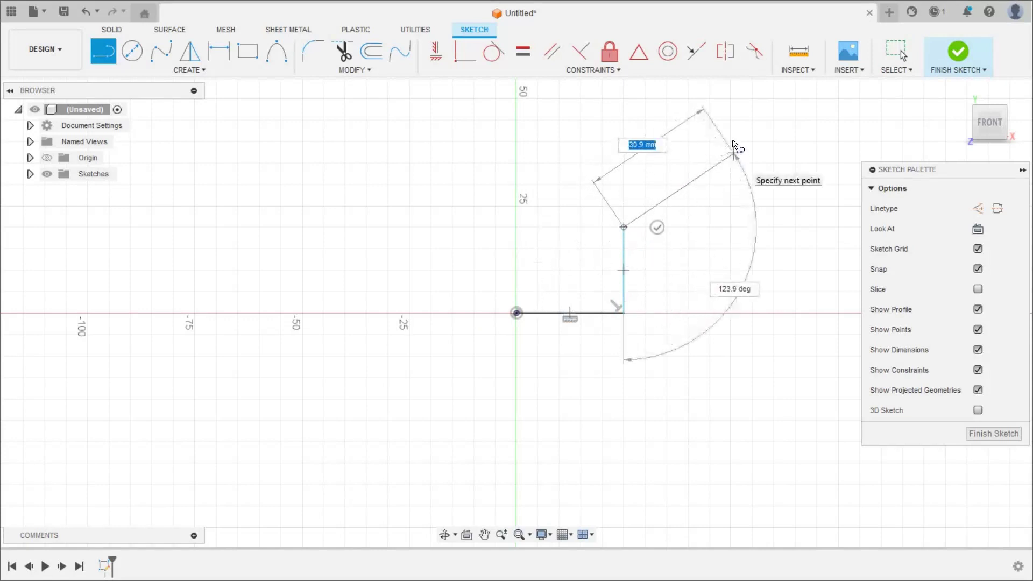
pyautogui.click(730, 141)
pyautogui.scroll(-3, 730, 140)
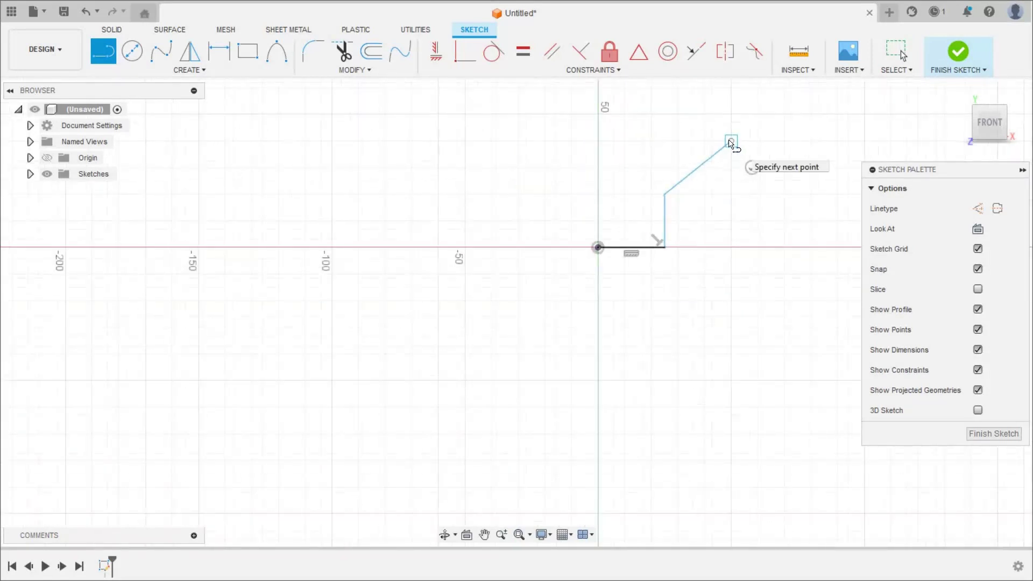
pyautogui.scroll(-3, 784, 172)
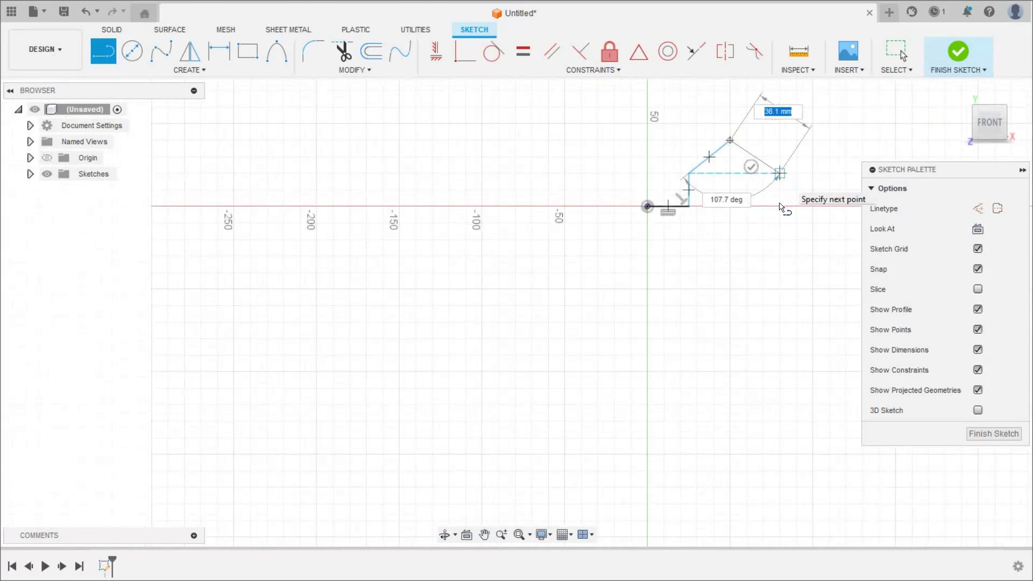
pyautogui.click(779, 194)
pyautogui.click(780, 206)
pyautogui.click(838, 206)
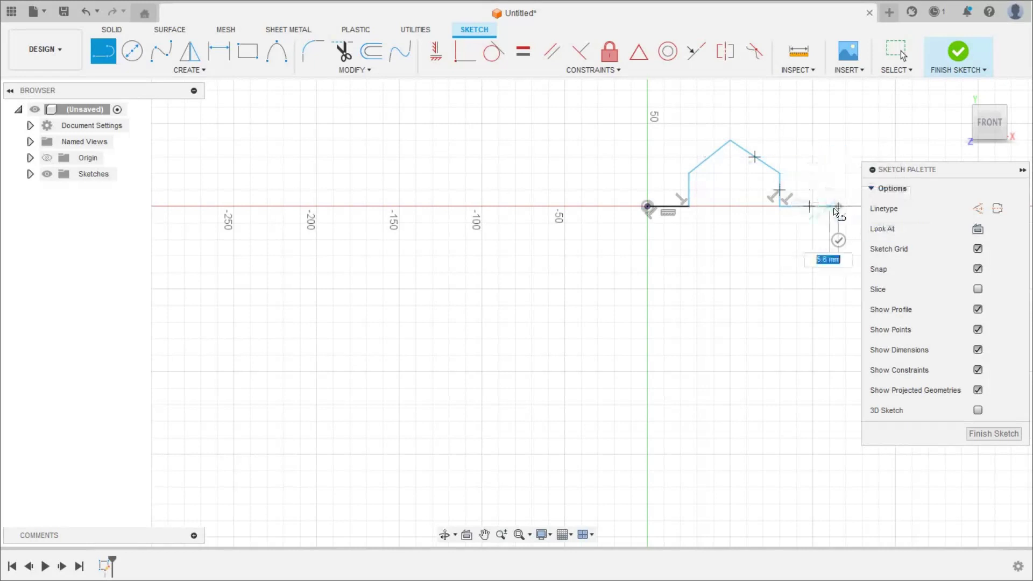
pyautogui.press('Escape')
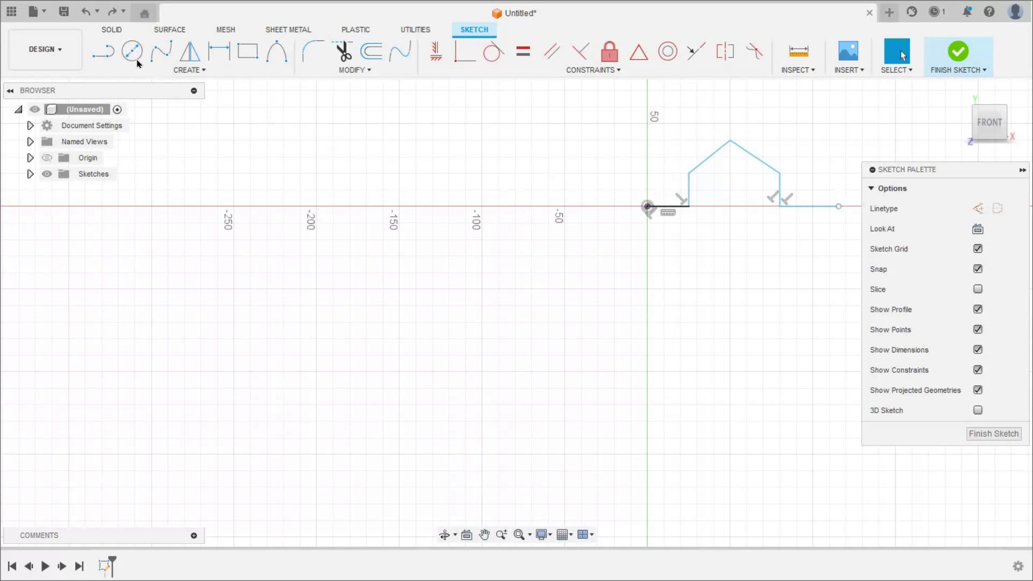
# - Add a circle centred on the base line through the origin, then trim away its lower half
pyautogui.press('c')
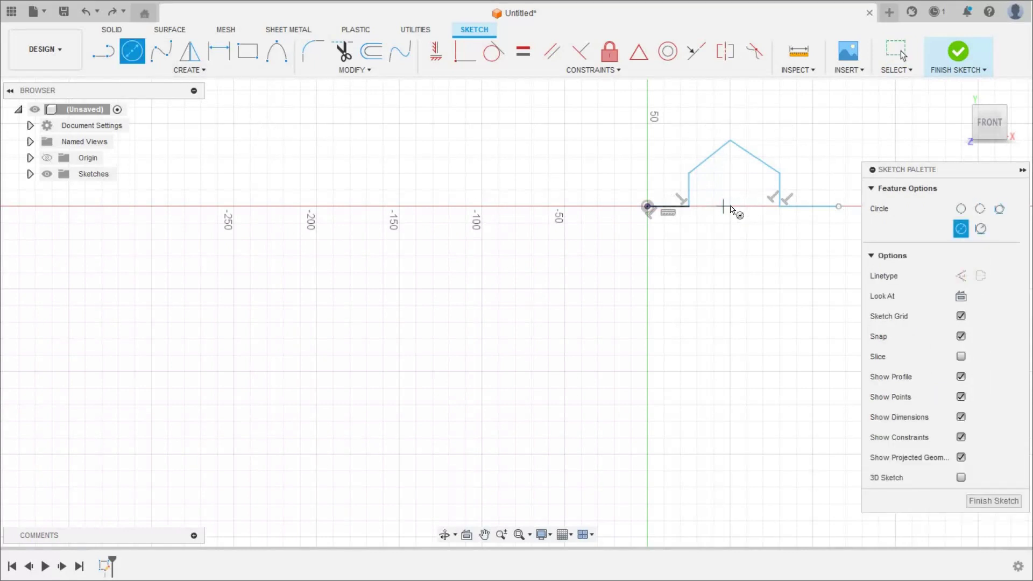
pyautogui.click(730, 207)
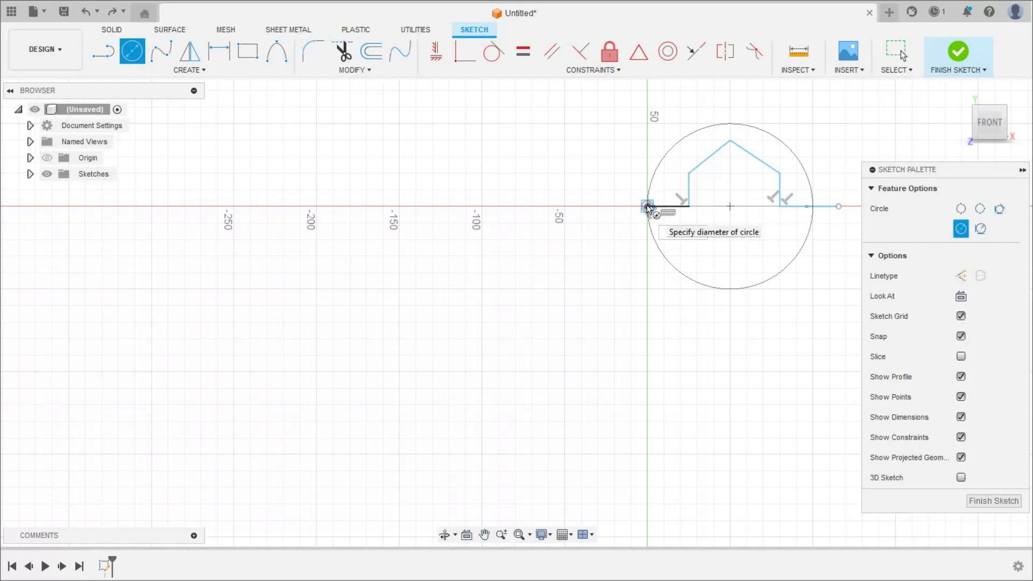
pyautogui.click(648, 207)
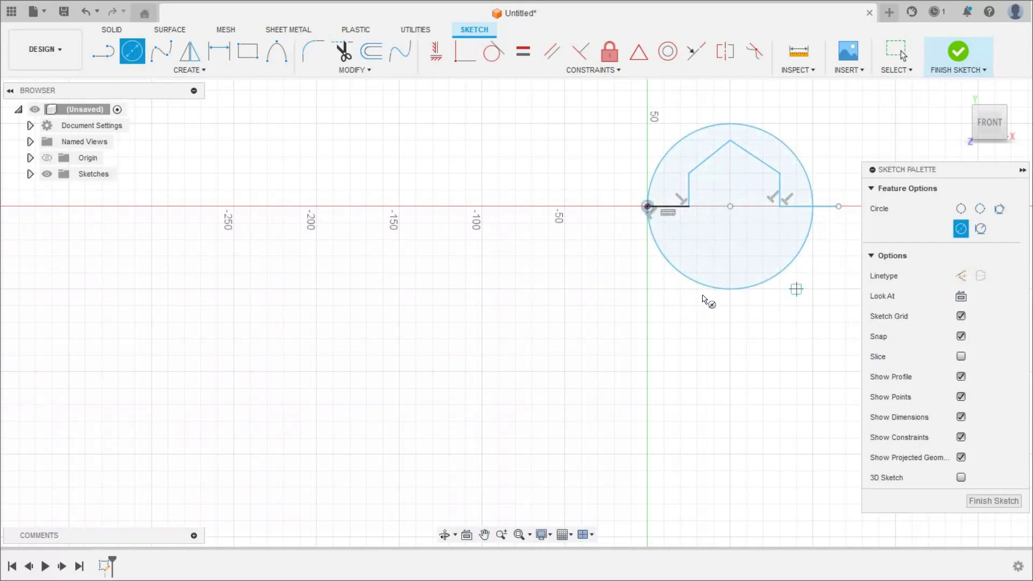
pyautogui.press('t')
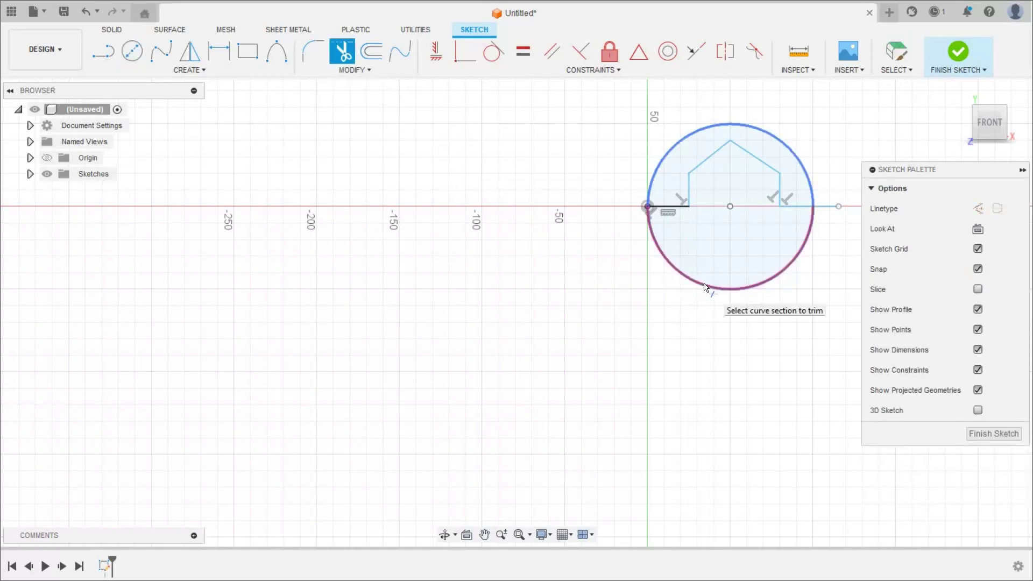
pyautogui.click(705, 288)
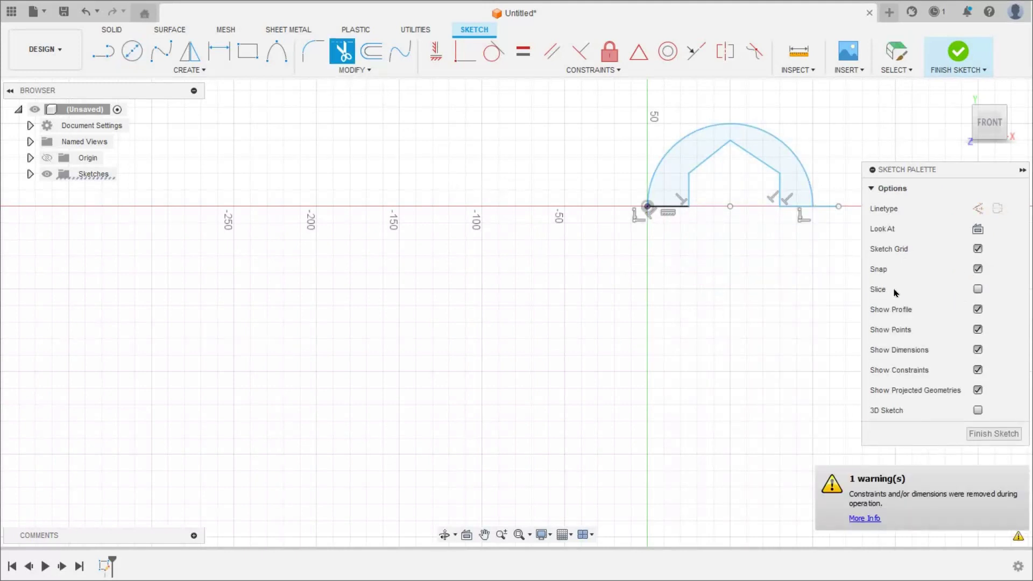
# - Dimension the arch's radius to 60 mm, checked against the reference drawing
pyautogui.click(215, 54)
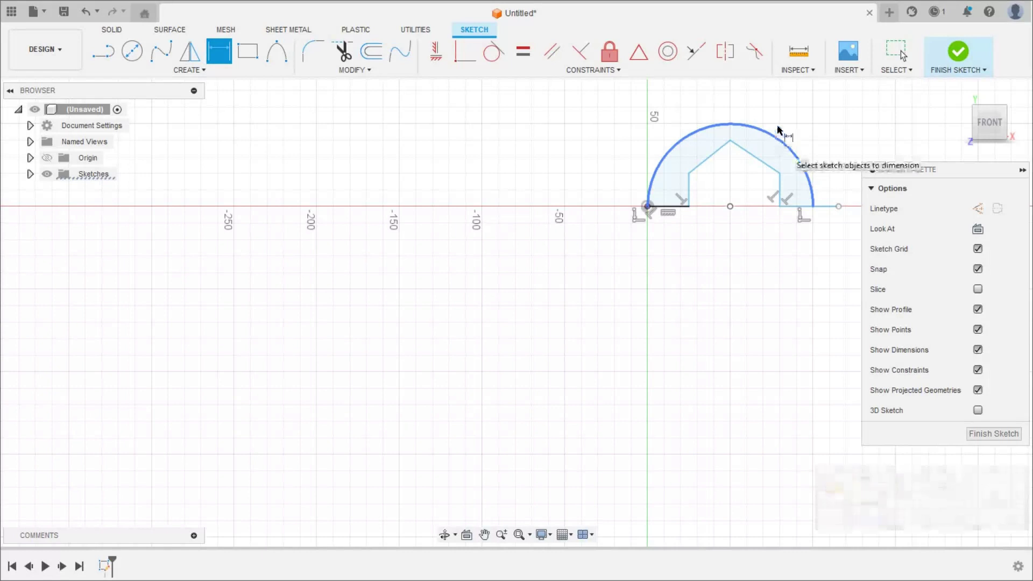
pyautogui.click(793, 112)
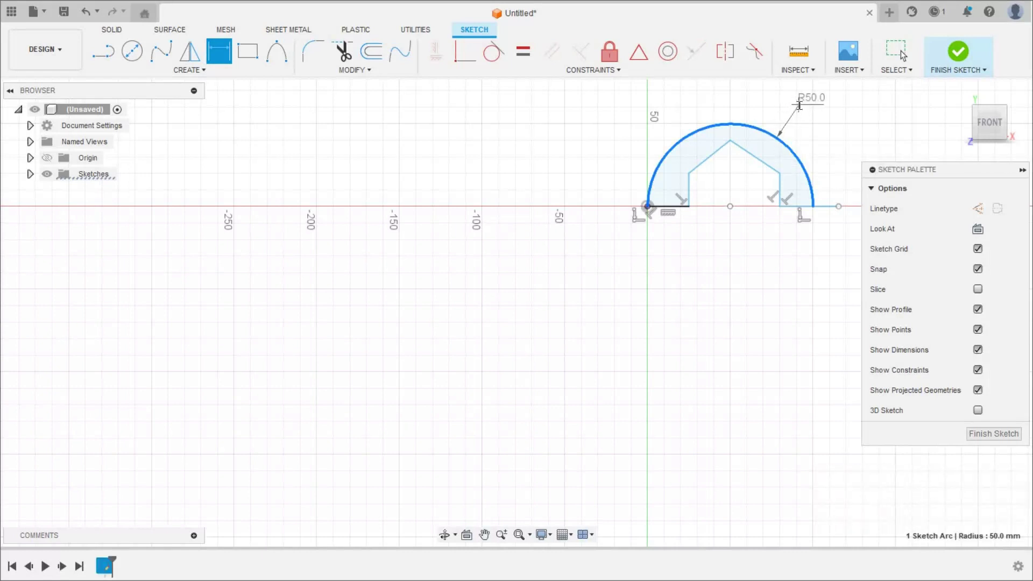
pyautogui.click(800, 109)
pyautogui.hotkey('alt', 'Tab')
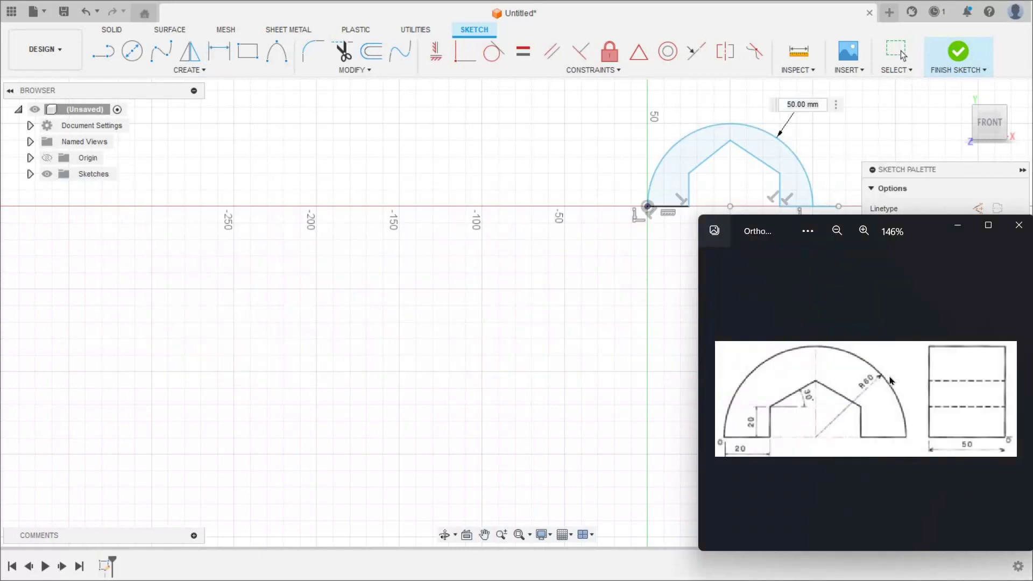
pyautogui.hotkey('alt', 'Tab')
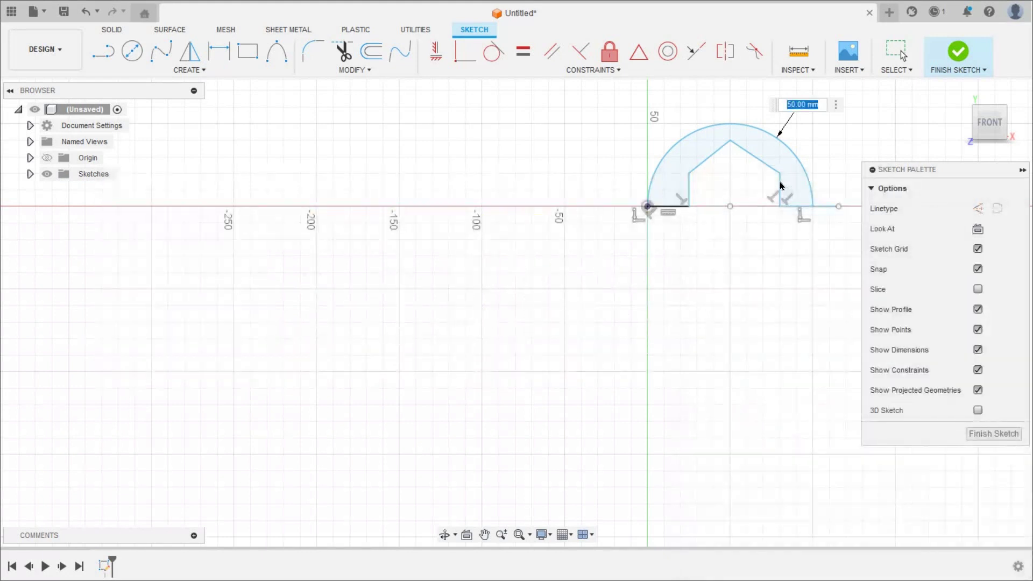
pyautogui.write('60')
pyautogui.press('Return')
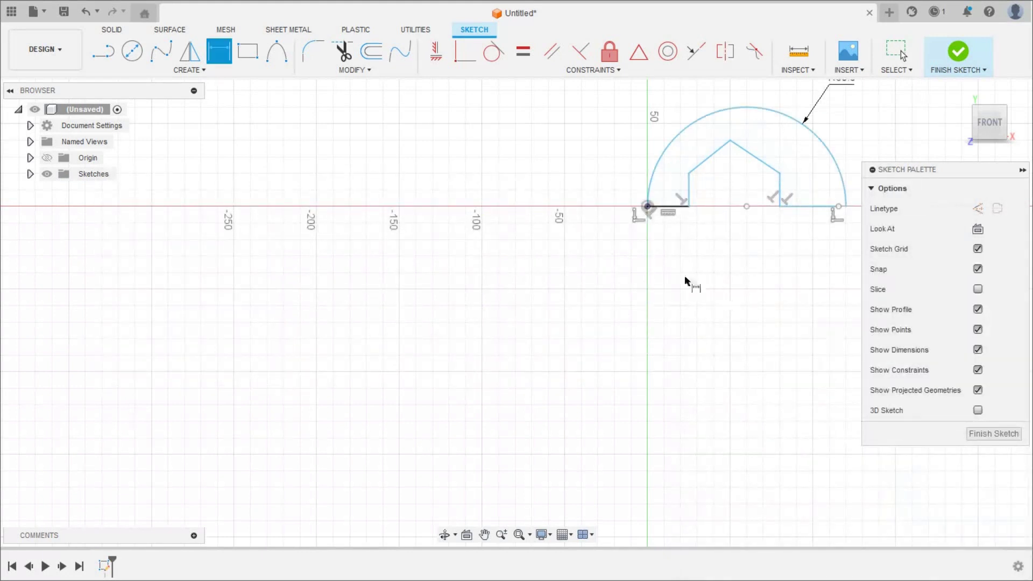
# - Dimension the left and right base lines to 20 mm each
pyautogui.click(672, 246)
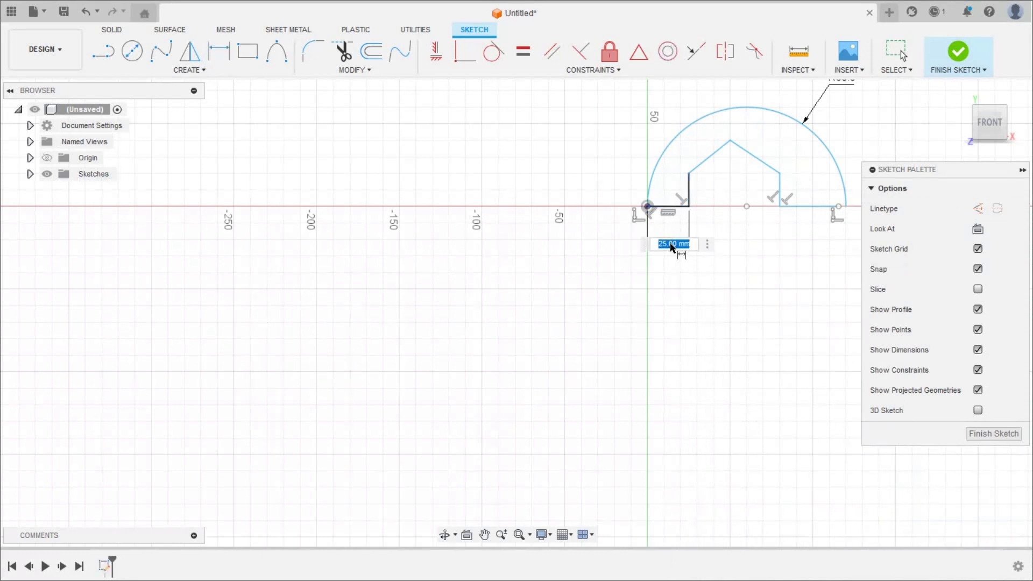
pyautogui.write('20')
pyautogui.press('Return')
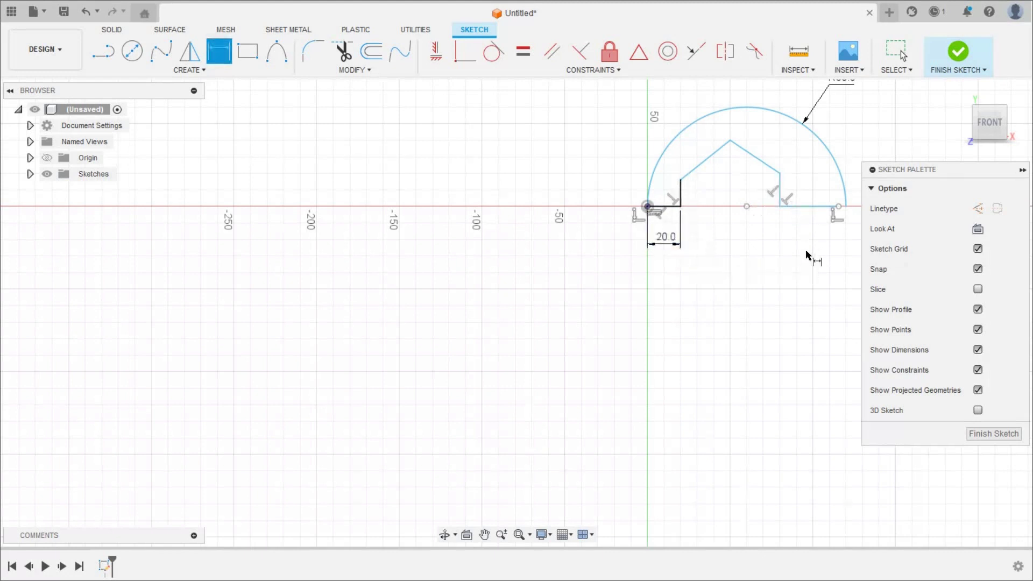
pyautogui.click(807, 207)
pyautogui.click(806, 251)
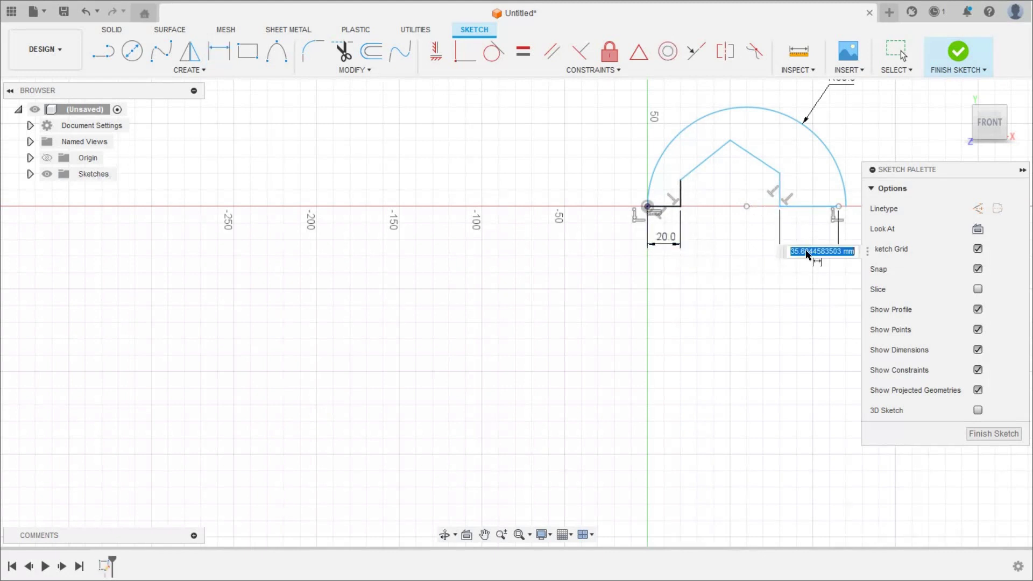
pyautogui.write('20')
pyautogui.press('Return')
# - Dimension both vertical lines to 20 mm height
pyautogui.click(680, 195)
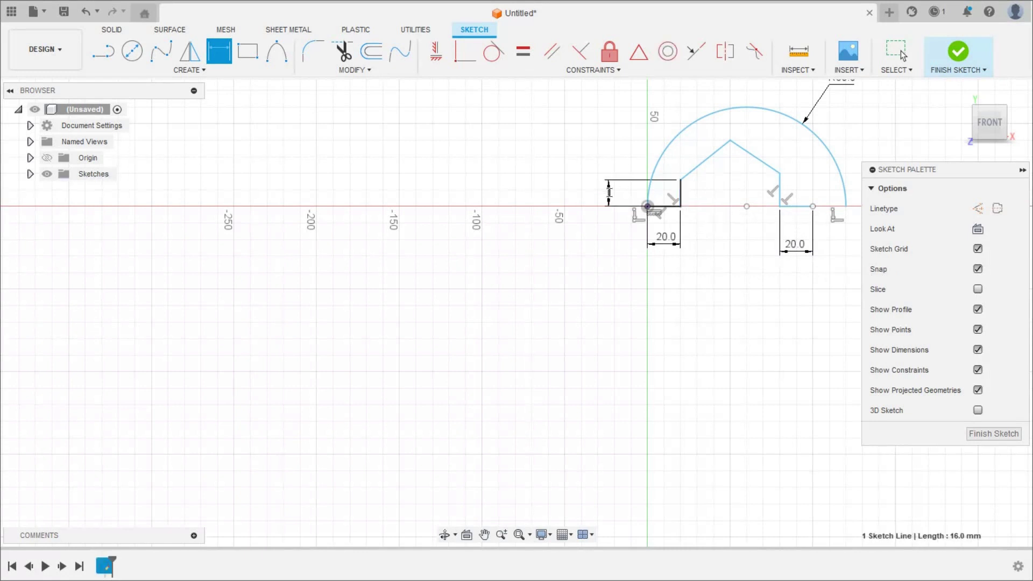
pyautogui.click(609, 192)
pyautogui.write('20')
pyautogui.press('Return')
pyautogui.click(780, 192)
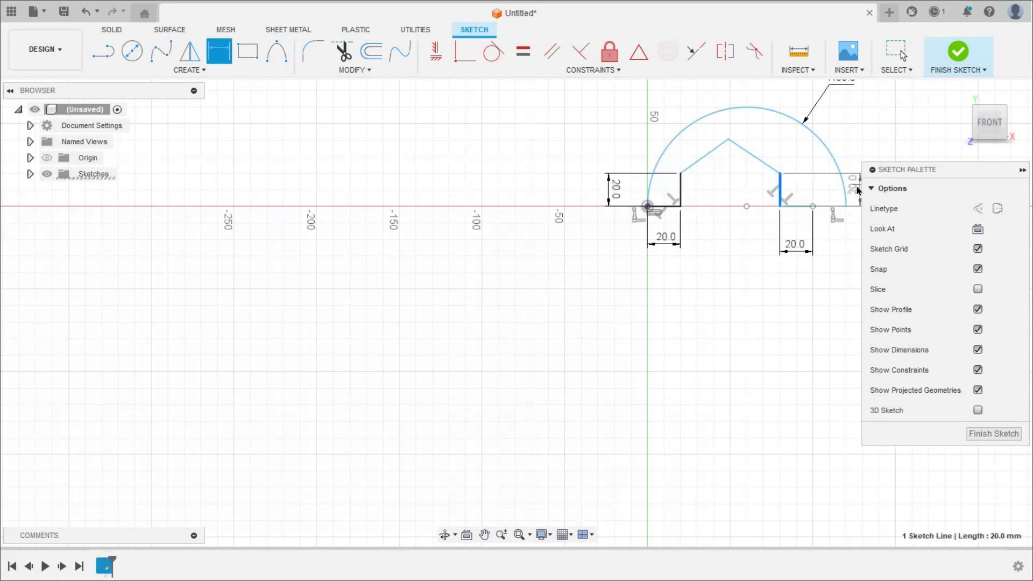
pyautogui.click(858, 188)
pyautogui.write('20')
pyautogui.press('Return')
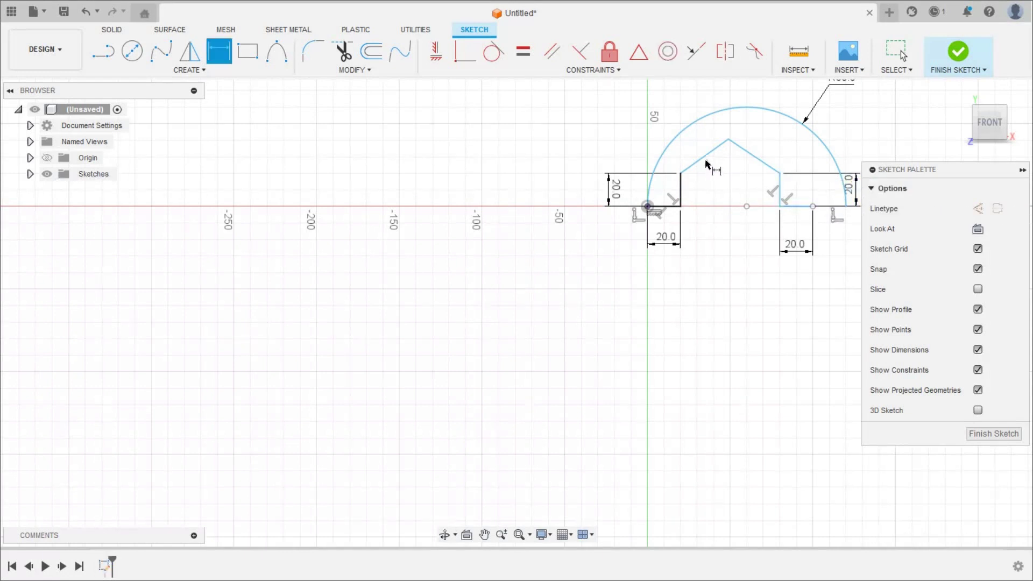
# - Set both roof slopes to 30° angles against the adjoining base lines
pyautogui.click(692, 166)
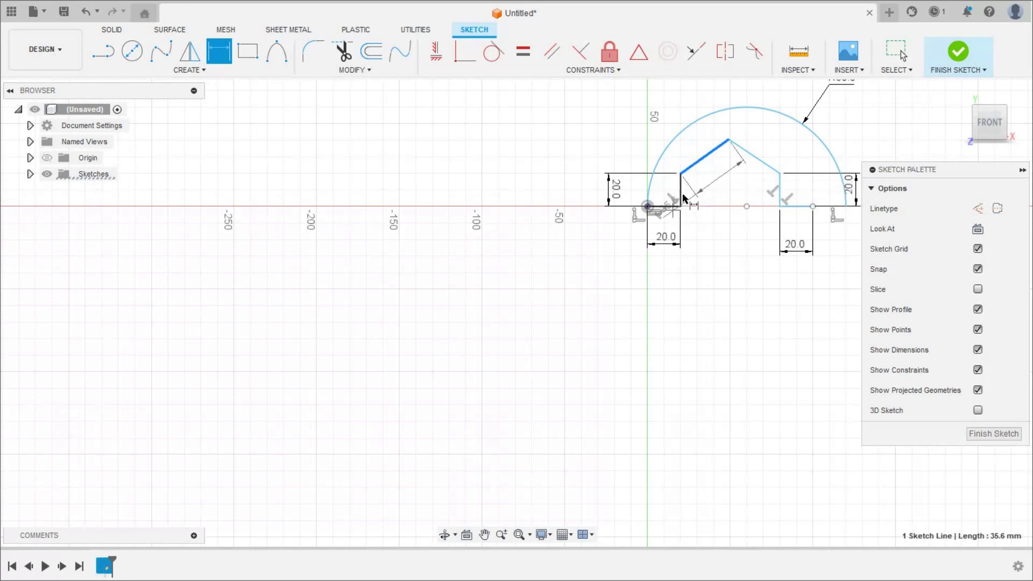
pyautogui.click(670, 206)
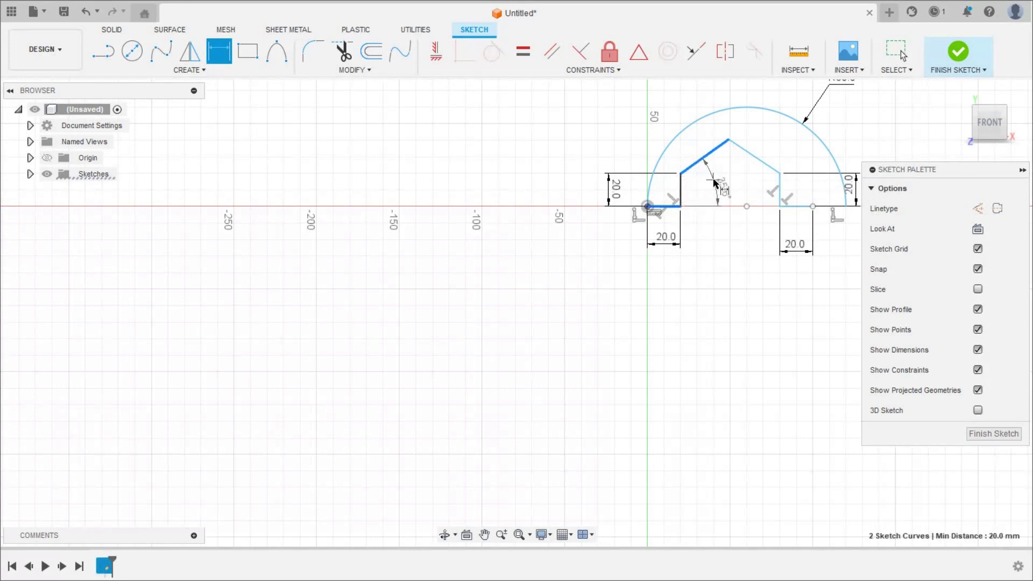
pyautogui.click(714, 180)
pyautogui.write('30')
pyautogui.press('Return')
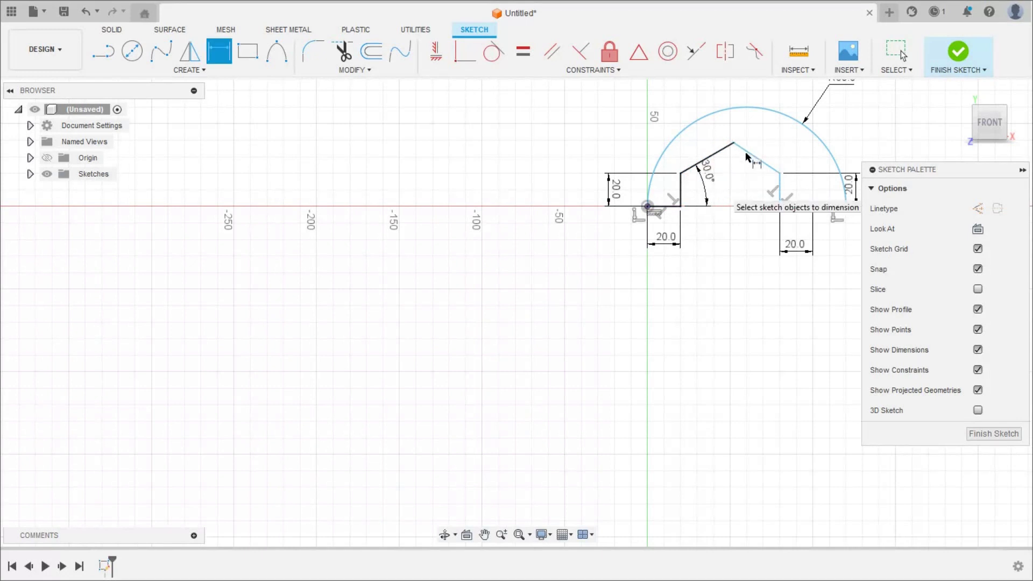
pyautogui.click(763, 163)
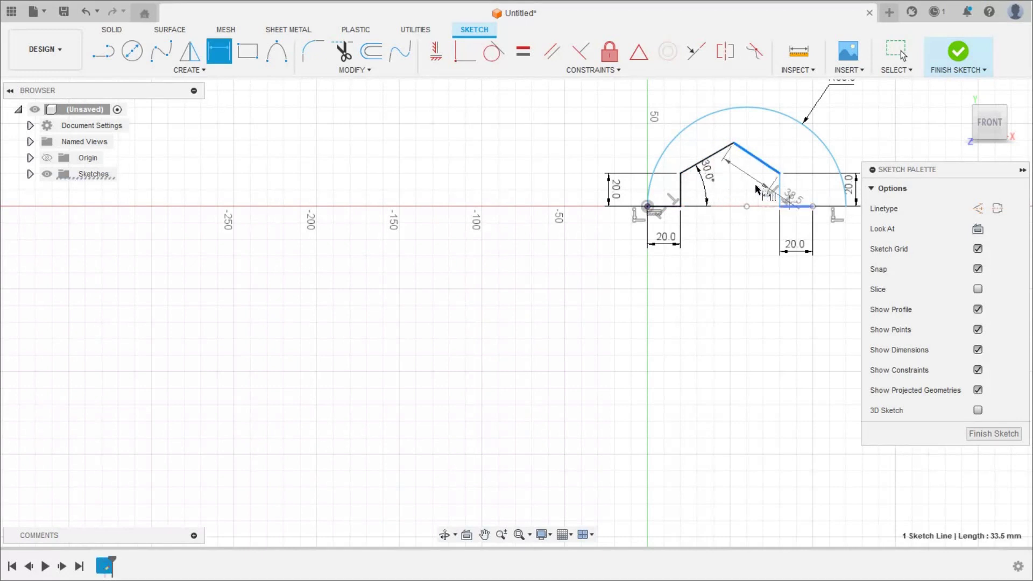
pyautogui.click(799, 206)
pyautogui.click(752, 185)
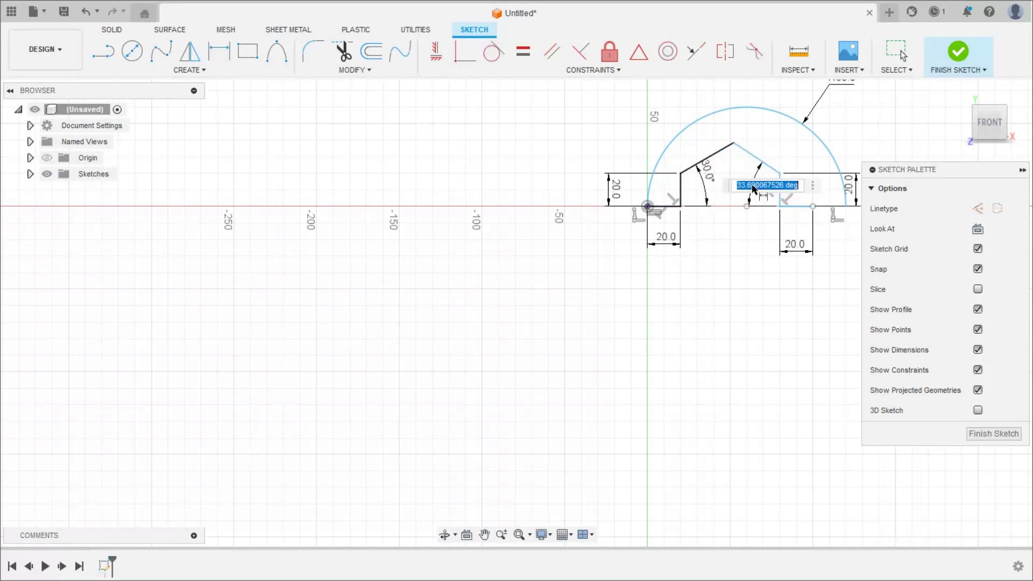
pyautogui.write('30')
pyautogui.press('Return')
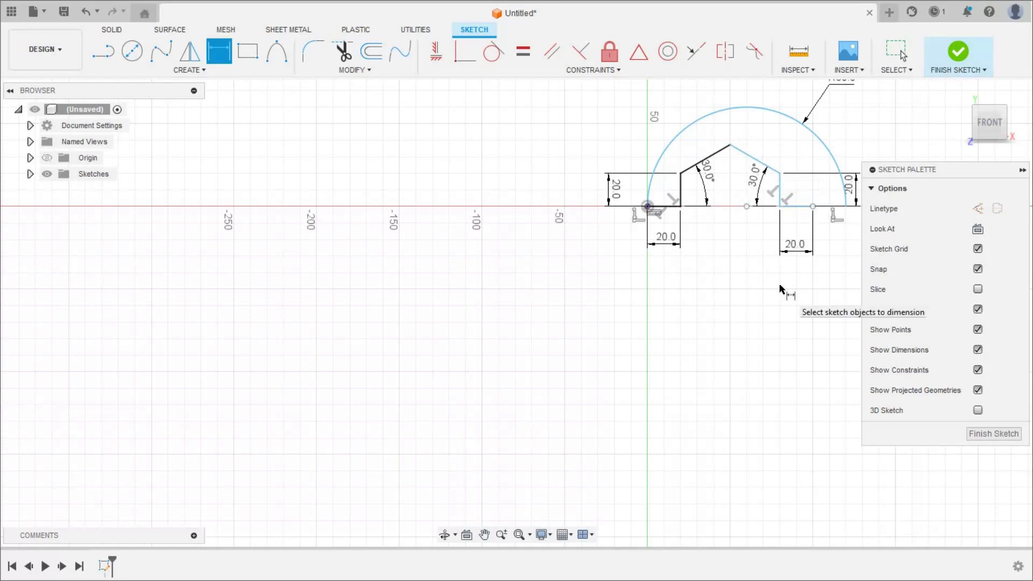
# - Add a 60 mm distance dimension from the arc centre point to the corner
pyautogui.scroll(3, 847, 204)
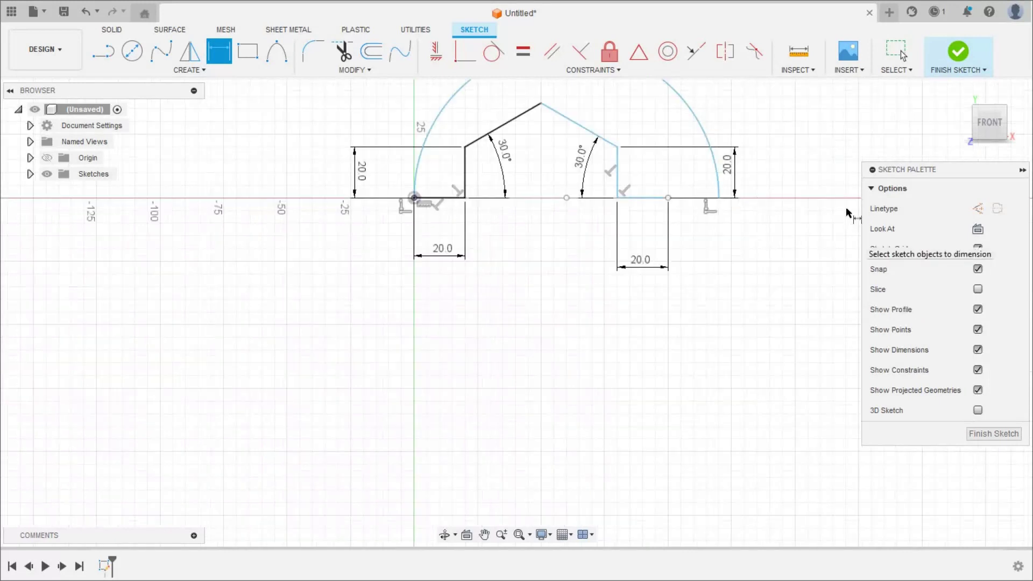
pyautogui.scroll(-1, 822, 205)
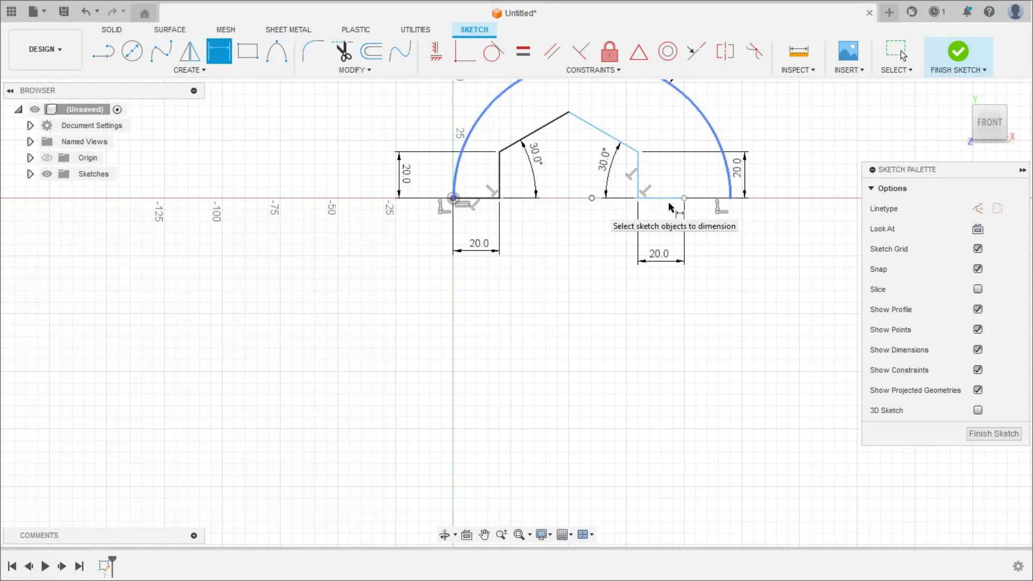
pyautogui.click(592, 199)
pyautogui.click(683, 198)
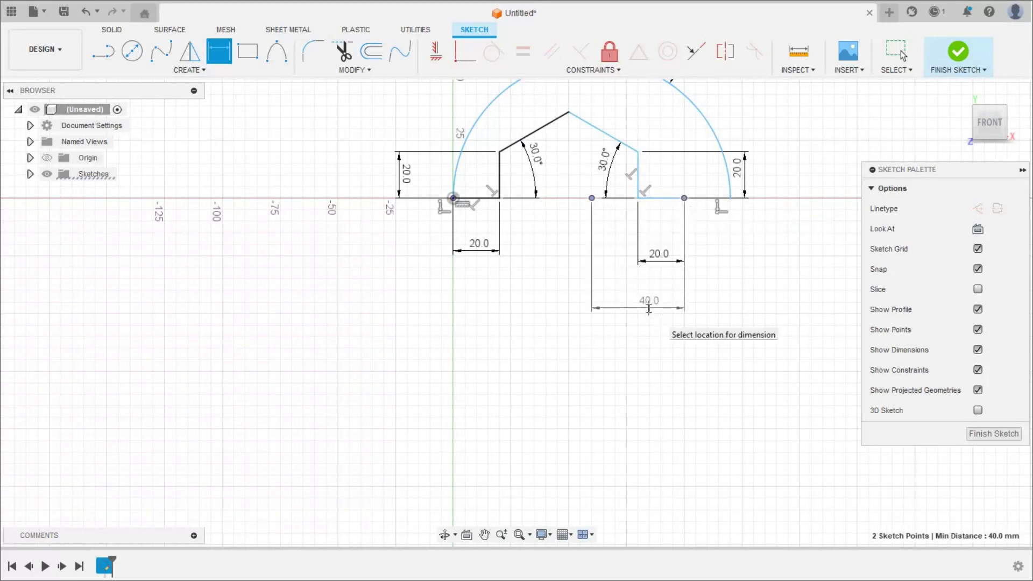
pyautogui.click(648, 308)
pyautogui.write('60')
pyautogui.press('Return')
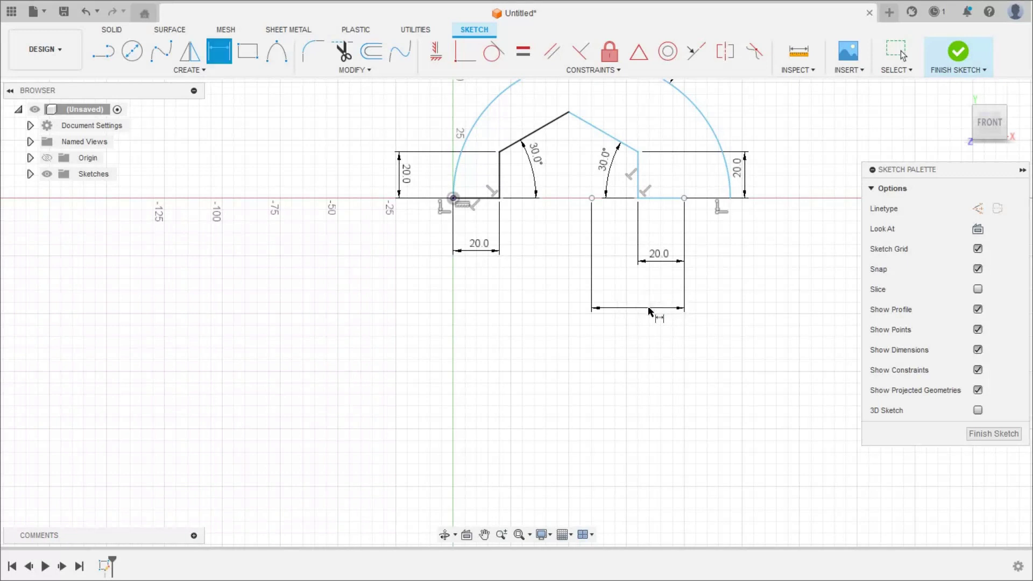
pyautogui.press('Escape')
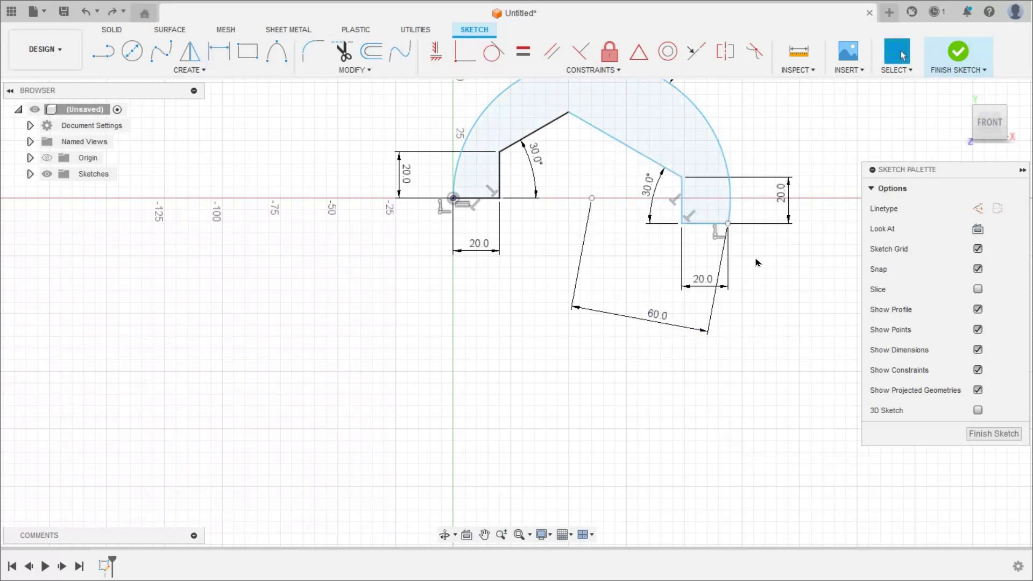
# - Apply a Vertical constraint to the left side line
pyautogui.click(704, 224)
pyautogui.press('Escape')
pyautogui.click(487, 199)
pyautogui.click(500, 156)
pyautogui.click(691, 223)
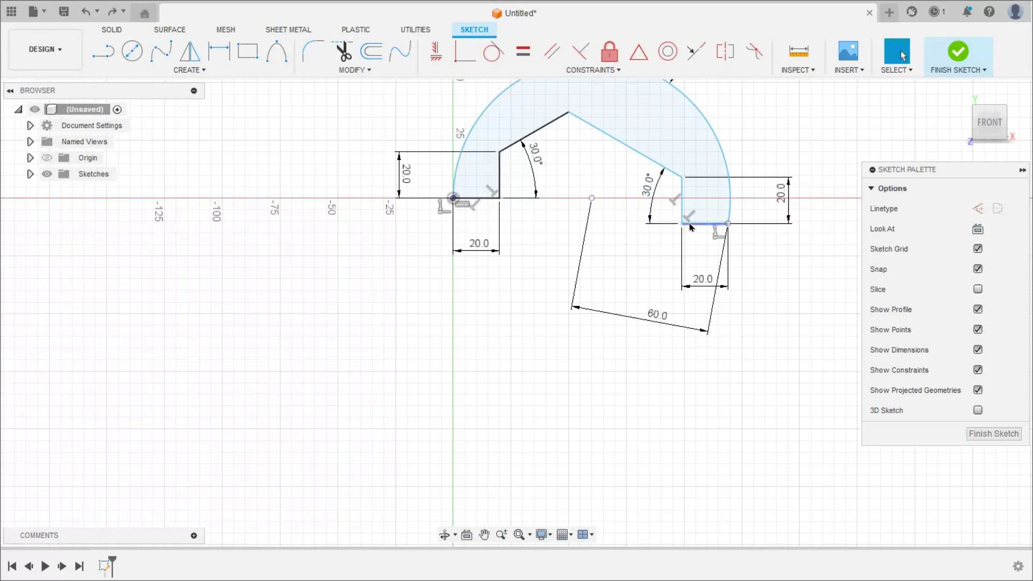
# - Dimension the right step's height to 20 mm
pyautogui.click(219, 51)
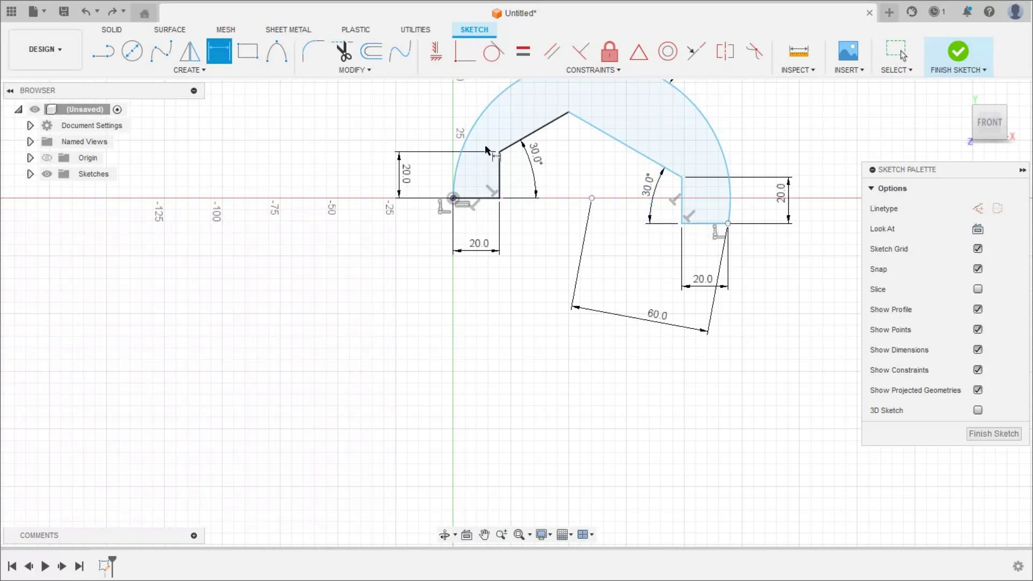
pyautogui.click(697, 223)
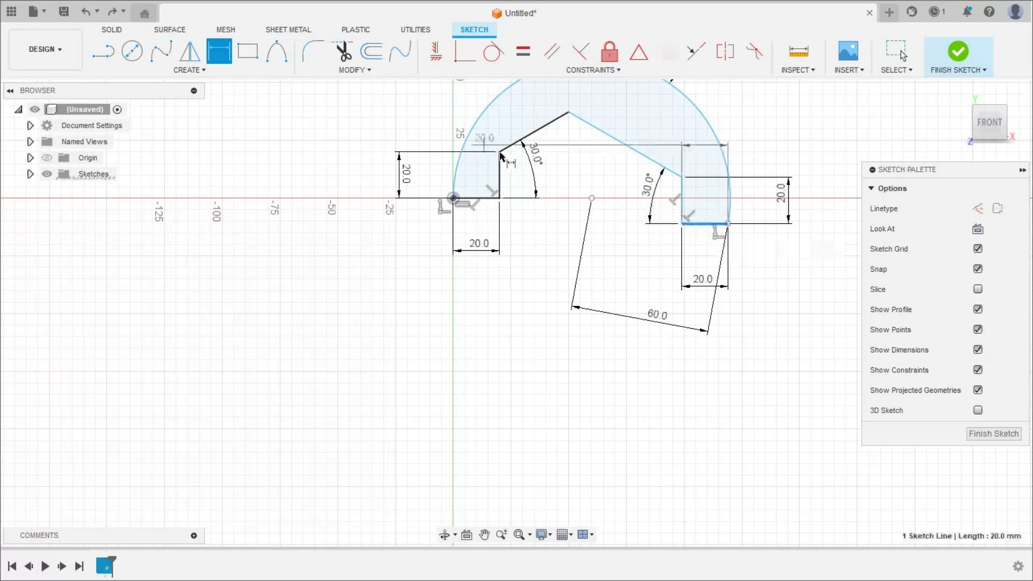
pyautogui.click(354, 167)
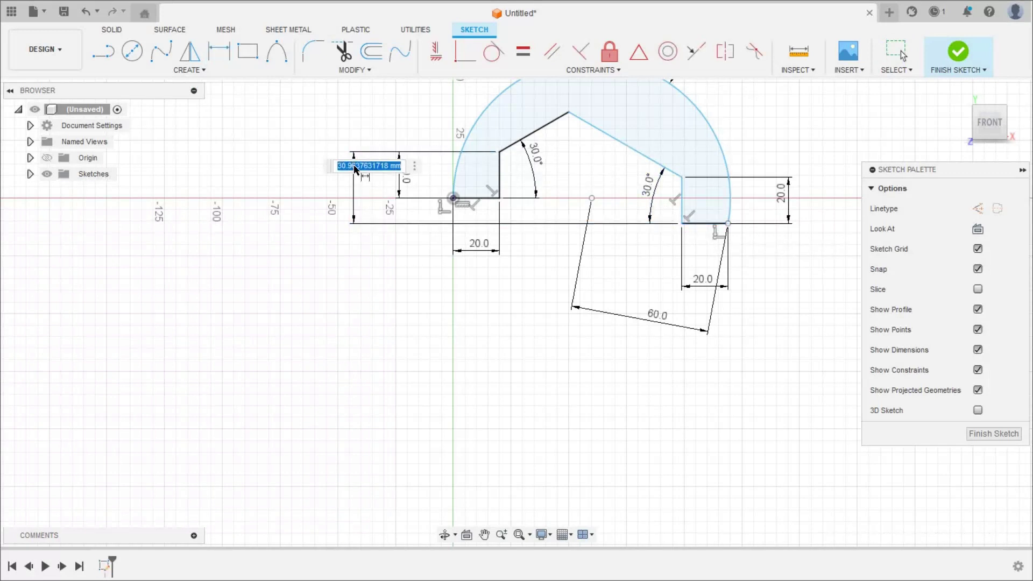
pyautogui.write('20')
pyautogui.press('Return')
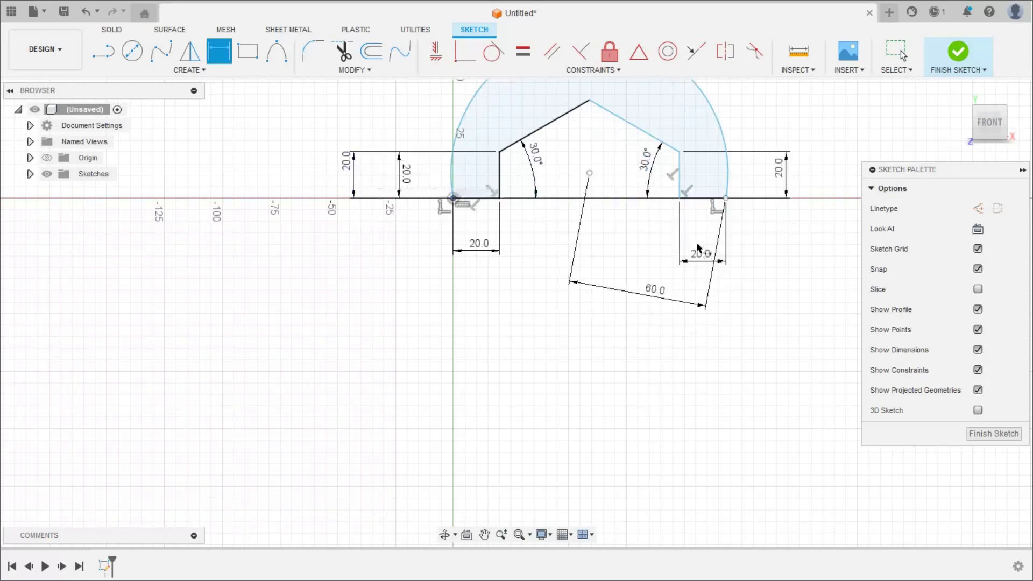
# - Set a 0 mm vertical offset between the left step corner and the arc centre
pyautogui.scroll(-1, 740, 265)
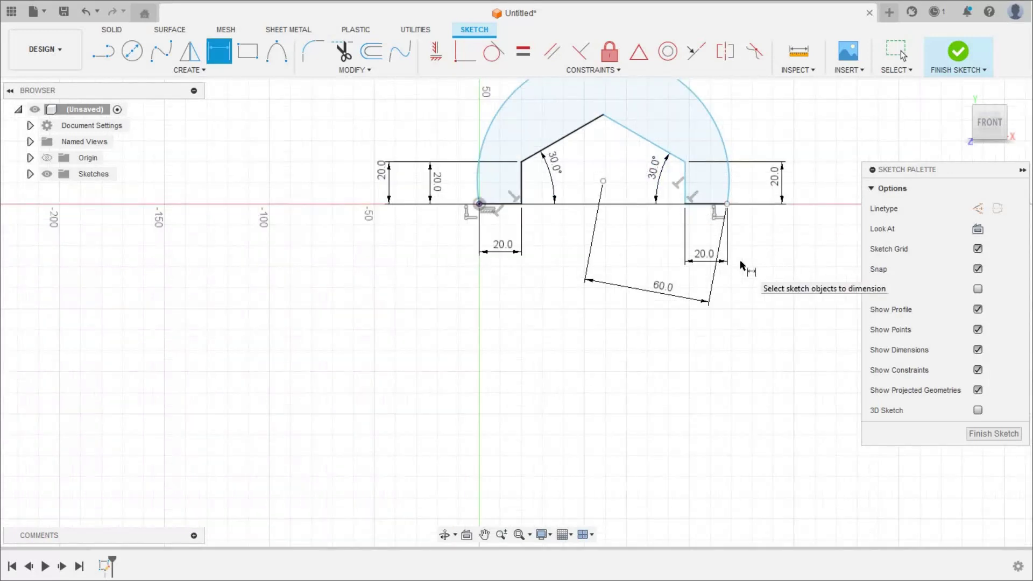
pyautogui.scroll(-1, 740, 265)
pyautogui.scroll(-2, 740, 265)
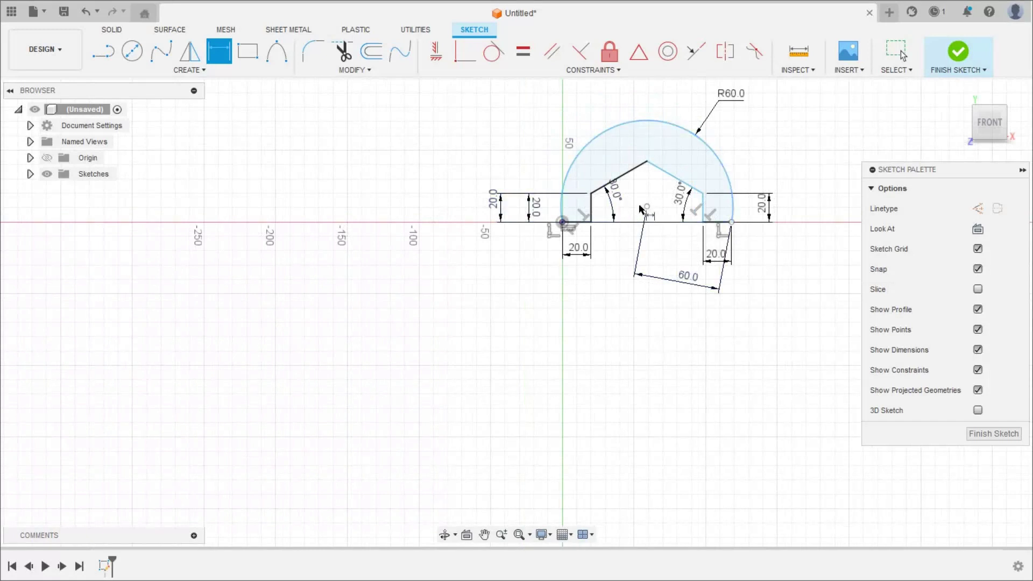
pyautogui.click(591, 194)
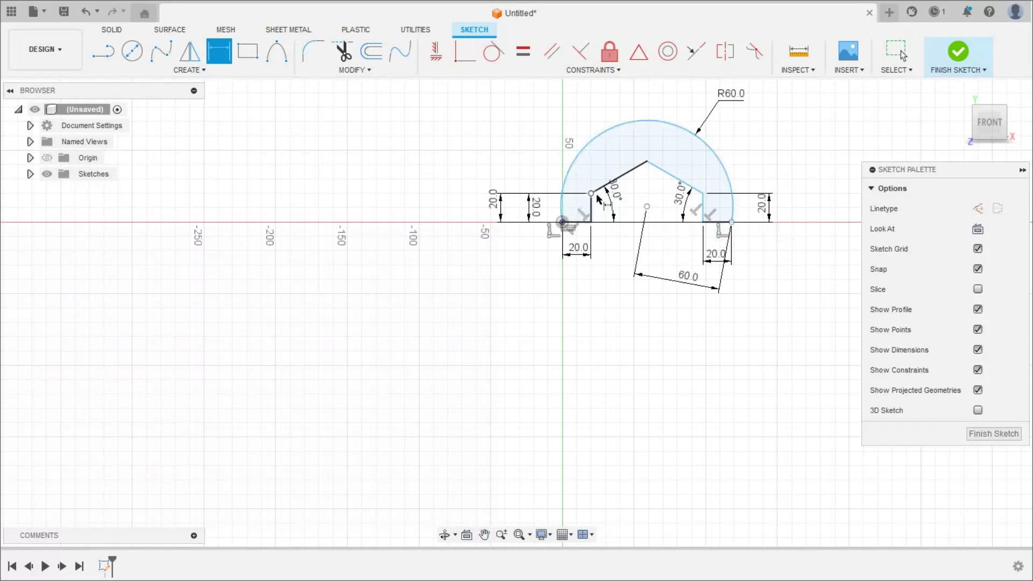
pyautogui.click(646, 207)
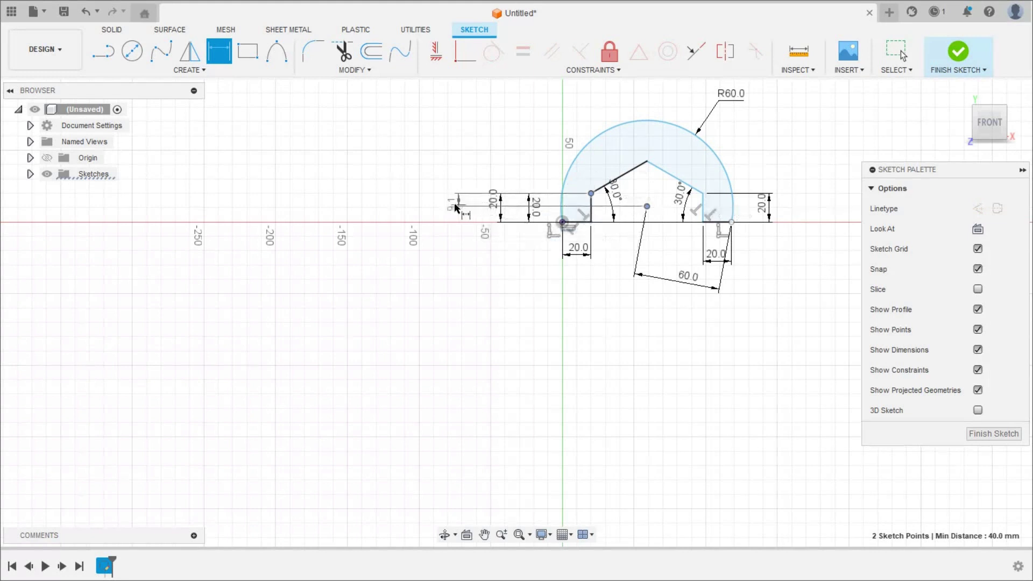
pyautogui.click(455, 203)
pyautogui.press('Return')
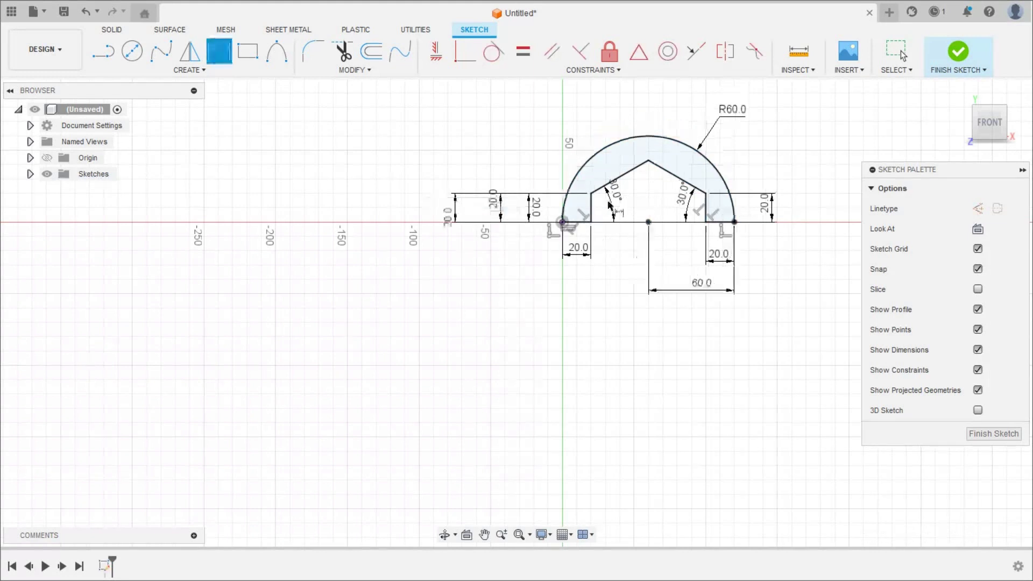
pyautogui.scroll(2, 643, 166)
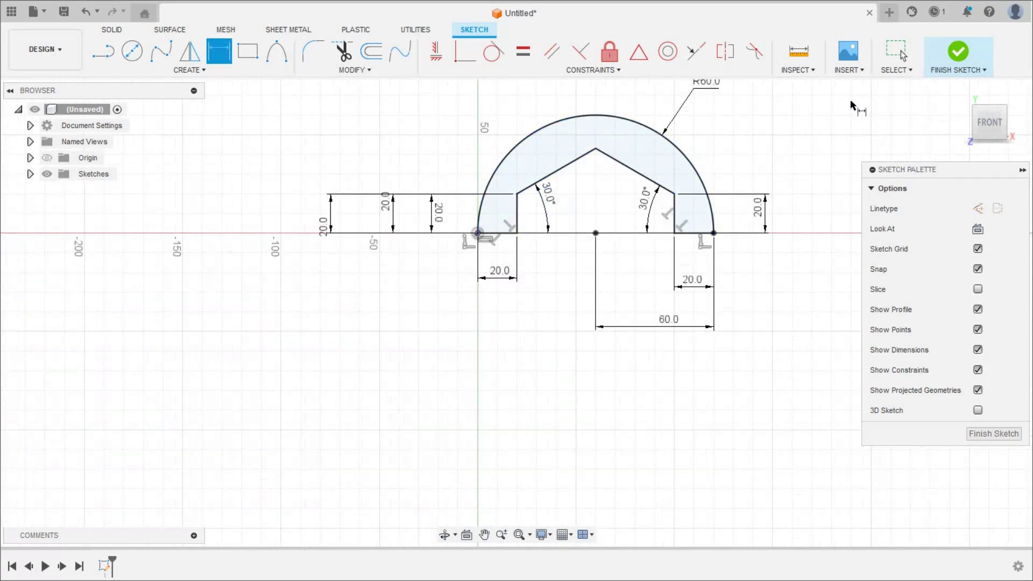
# - Finish the sketch and extrude the notched half-disc profile 50 mm into a solid
pyautogui.click(957, 52)
pyautogui.click(960, 91)
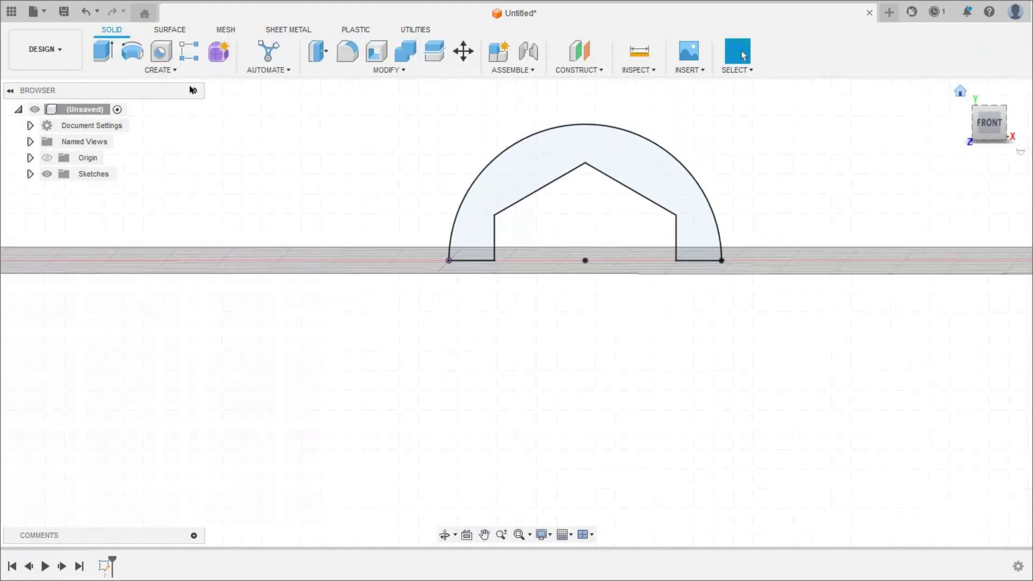
pyautogui.click(104, 52)
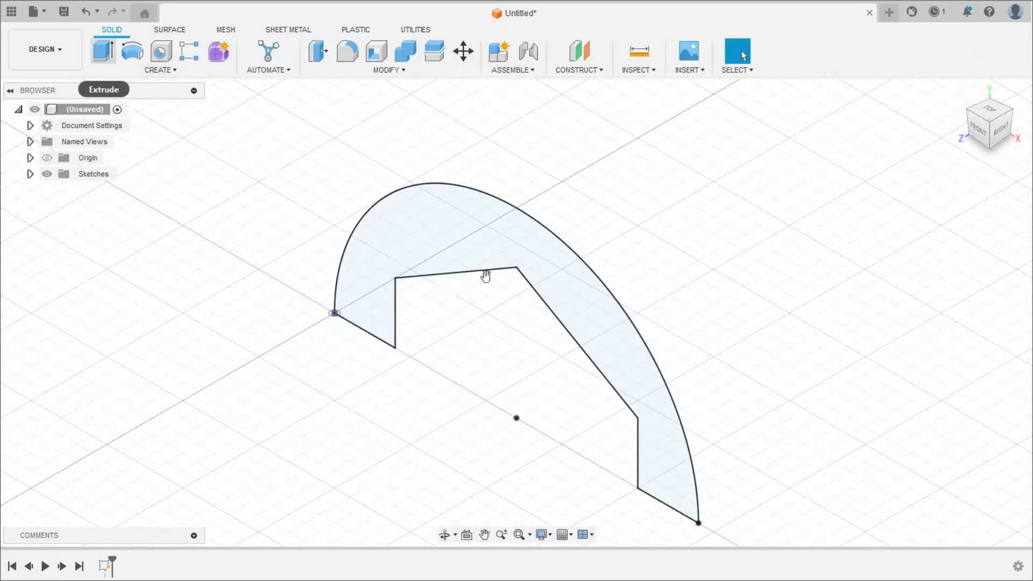
pyautogui.moveTo(493, 273); pyautogui.dragTo(731, 196)
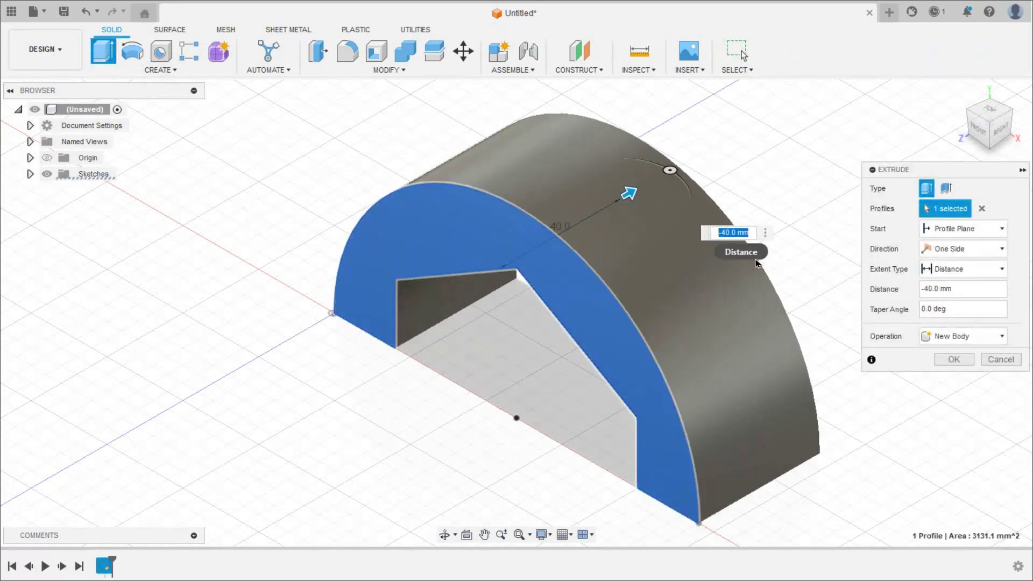
pyautogui.press('BackSpace')
pyautogui.write('5')
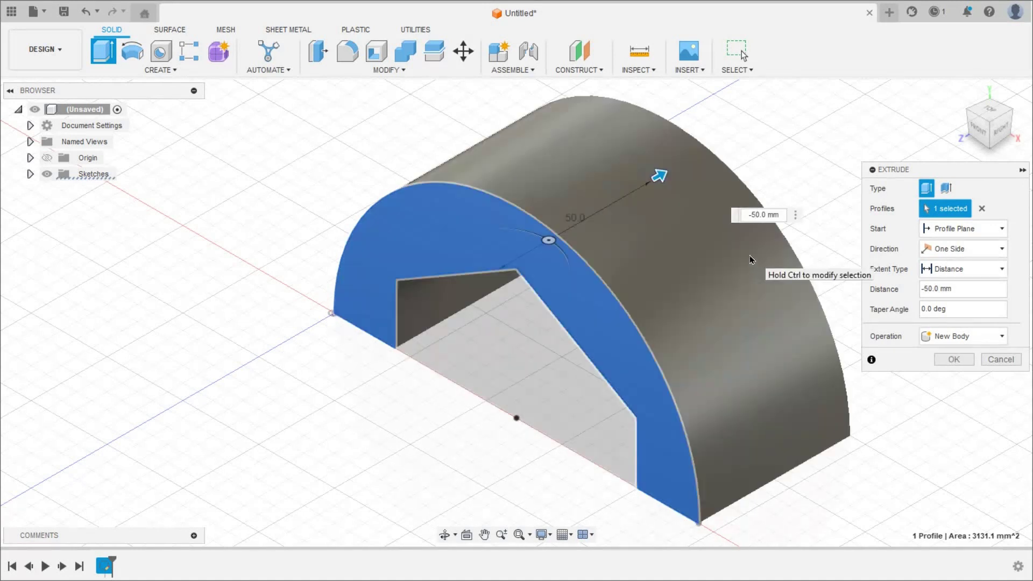
pyautogui.click(953, 360)
pyautogui.hotkey('alt', 'Tab')
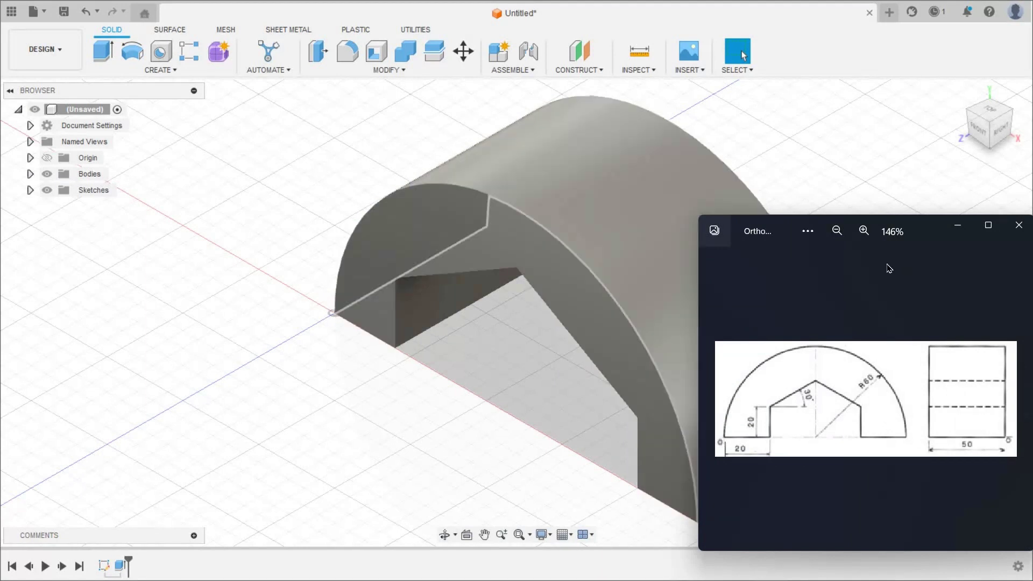
pyautogui.click(620, 280)
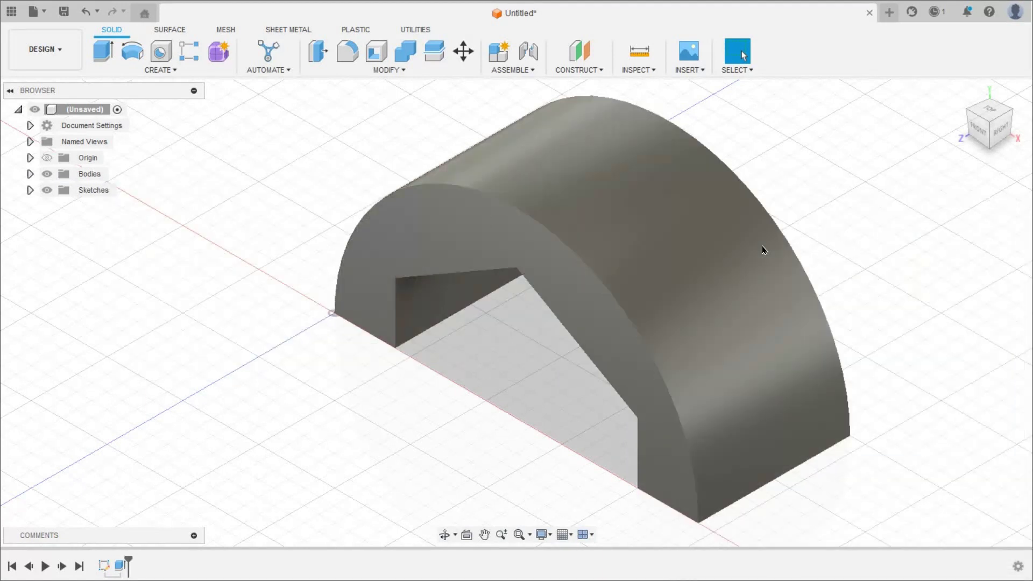
pyautogui.click(980, 136)
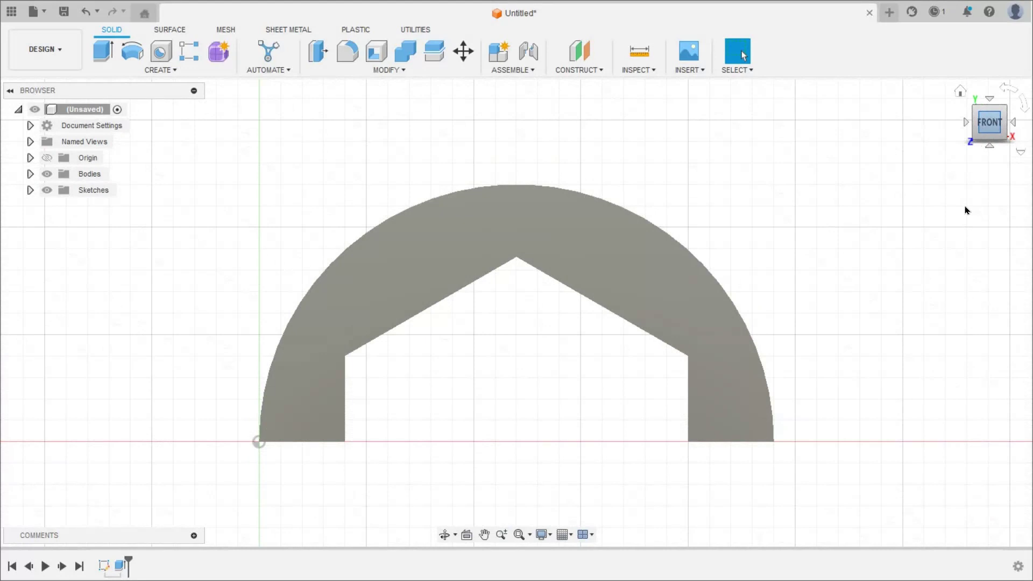
pyautogui.hotkey('alt', 'Tab')
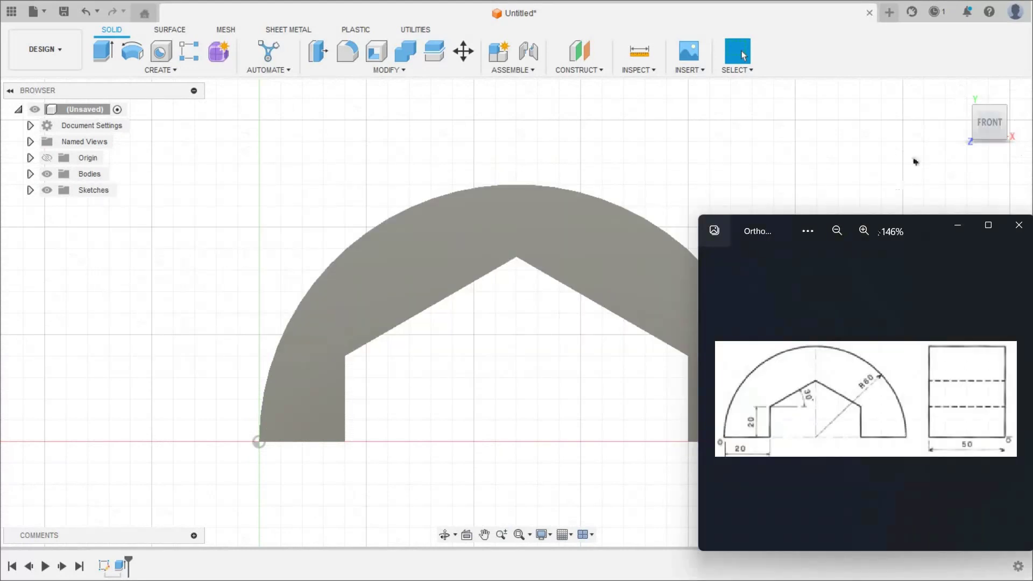
pyautogui.click(938, 141)
pyautogui.click(960, 92)
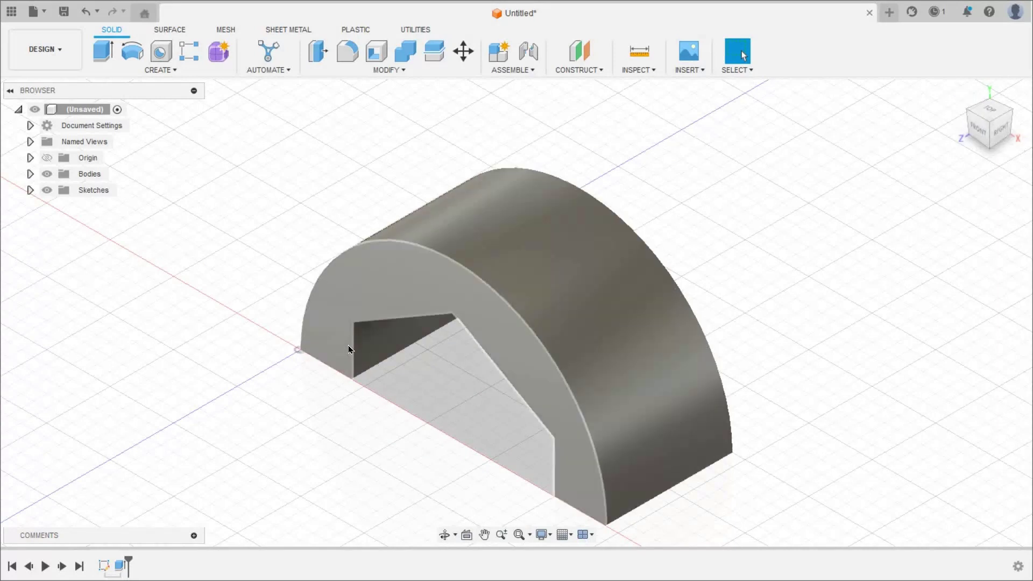
# - Save the design as 'Isometric from Orthographic Views' and create an A3 drawing from it
pyautogui.click(63, 55)
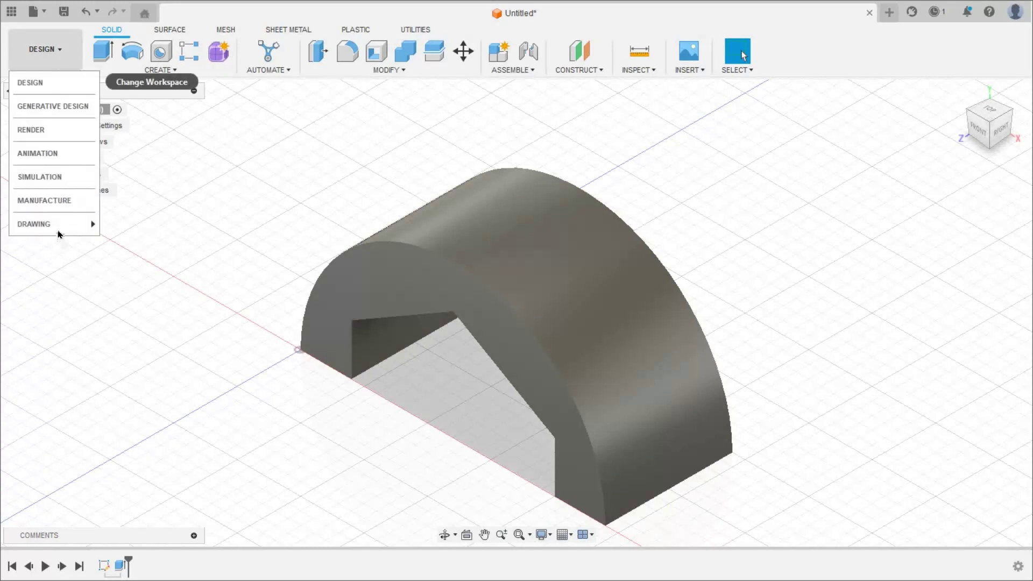
pyautogui.moveTo(59, 231)
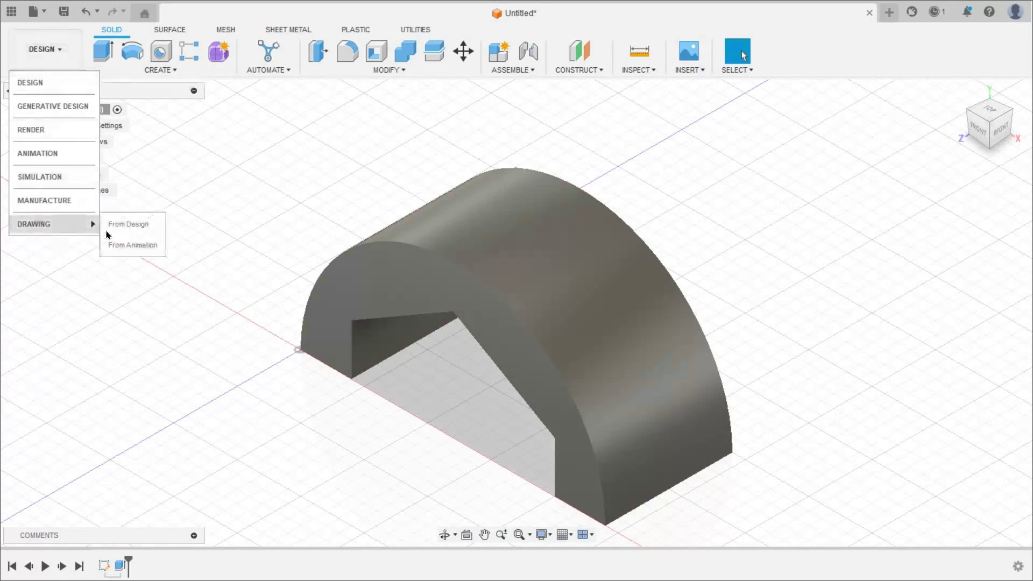
pyautogui.click(136, 225)
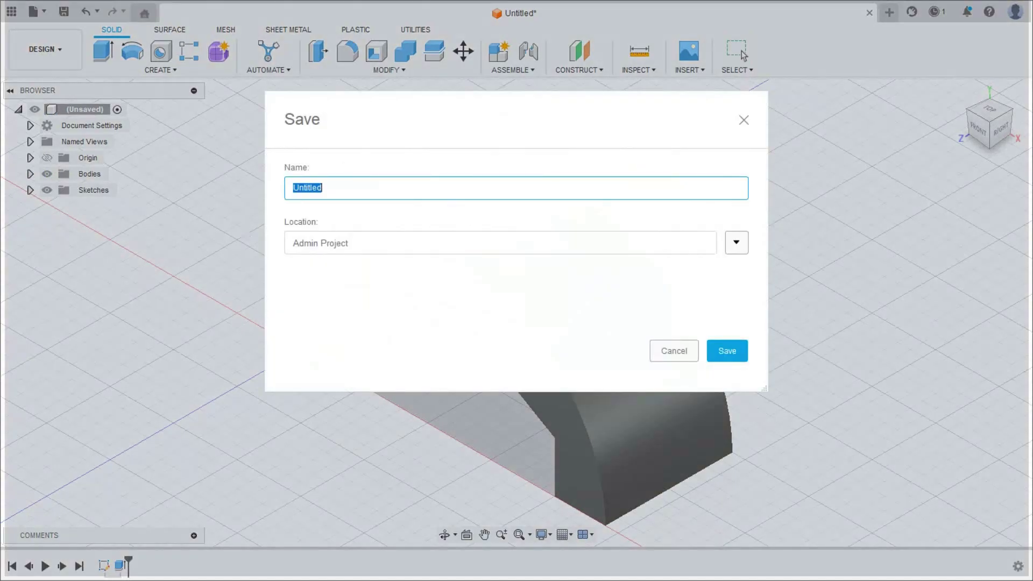
pyautogui.write('Isometric from Orthographic')
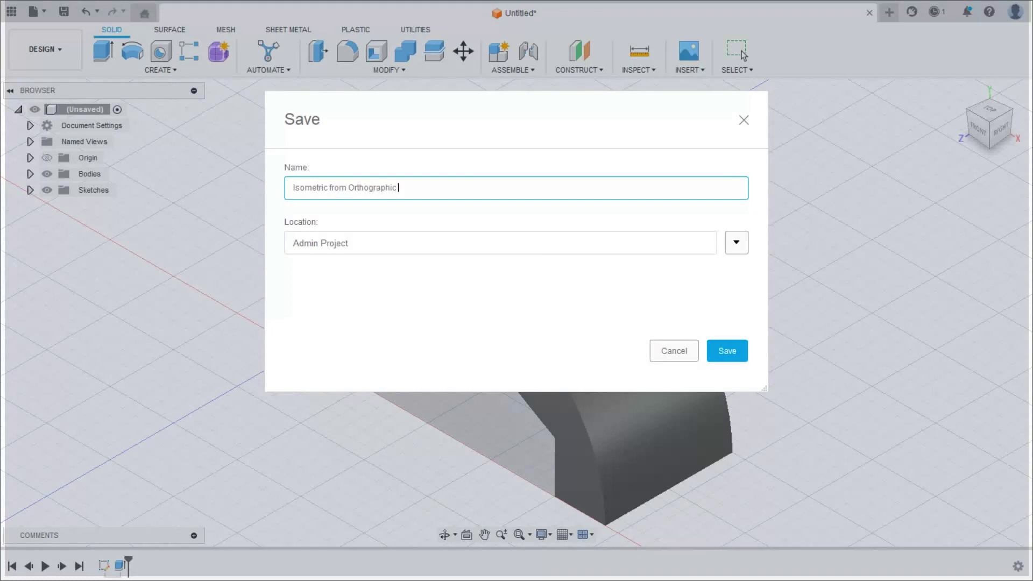
pyautogui.write(' Views')
pyautogui.click(726, 351)
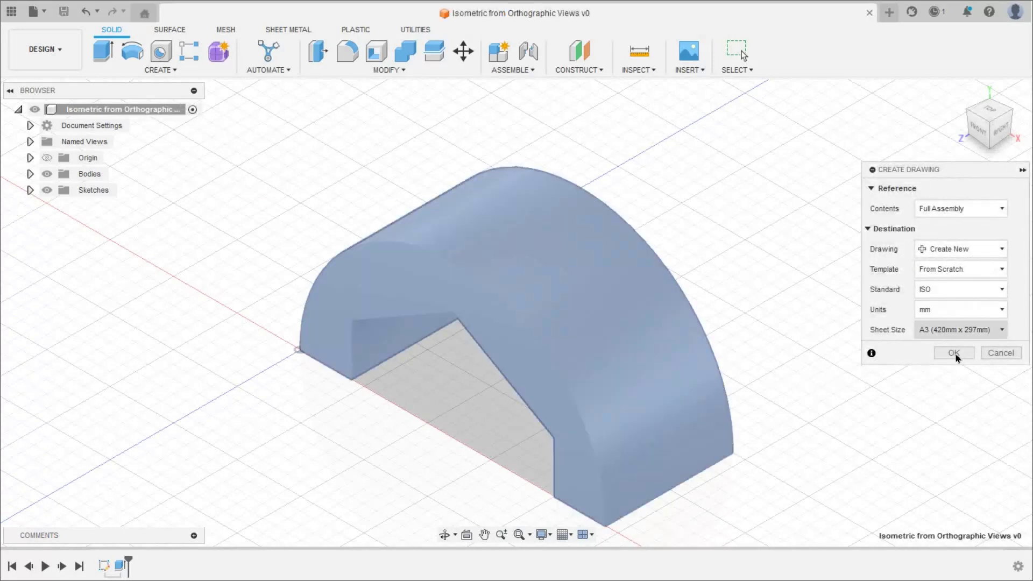
pyautogui.click(954, 354)
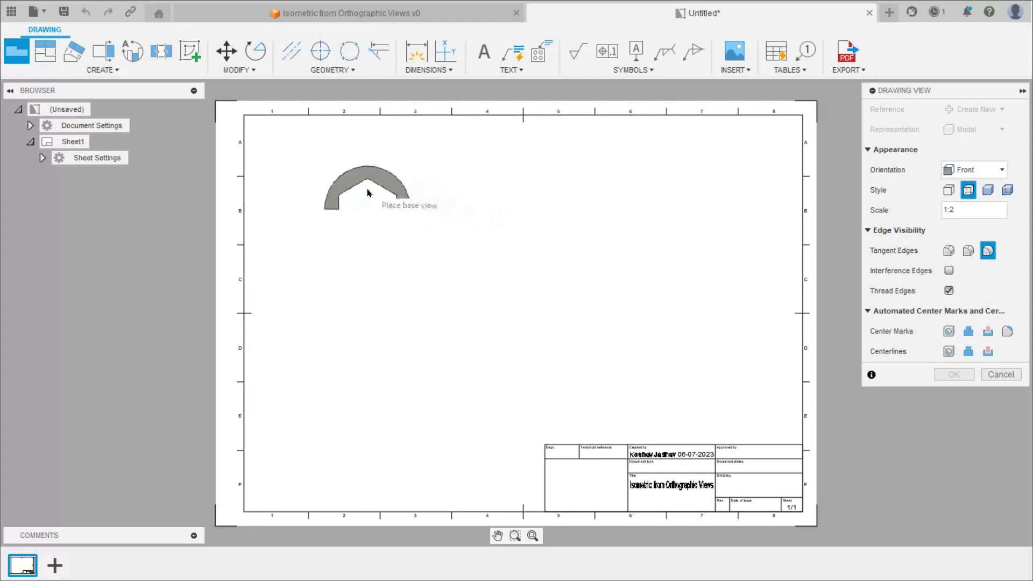
# - Place the front base view at the upper left and project a top view below it
pyautogui.click(383, 238)
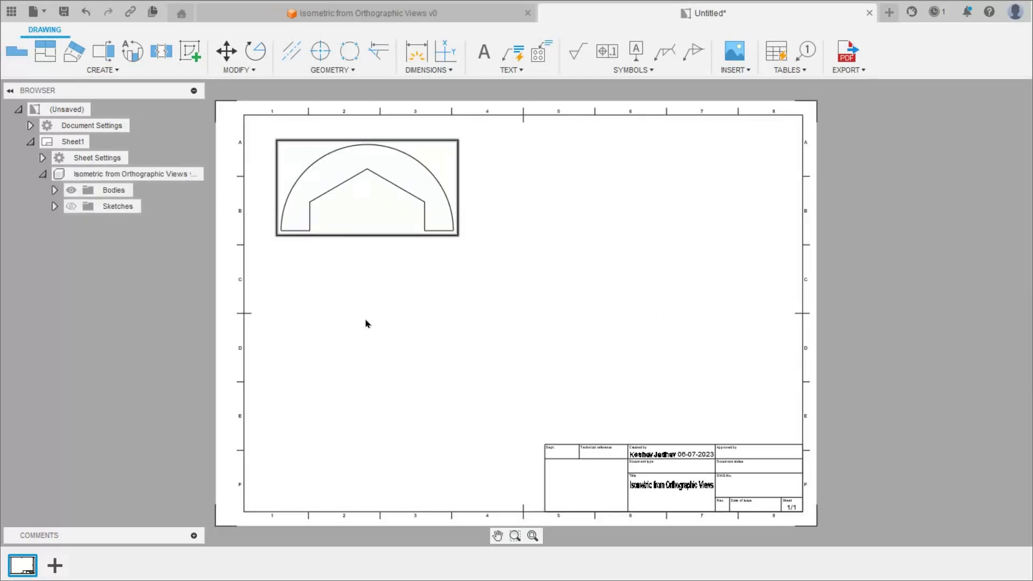
pyautogui.click(46, 56)
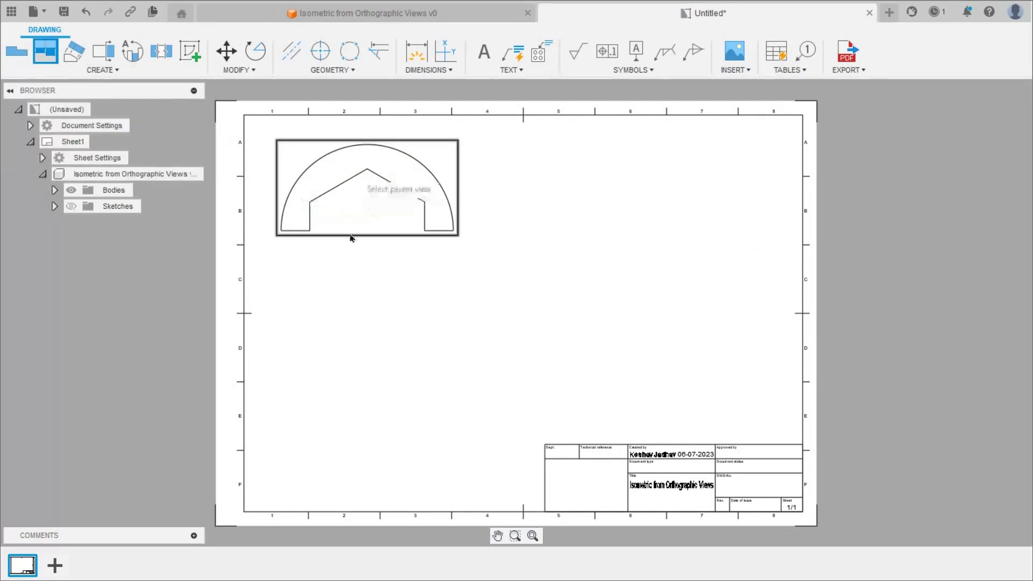
pyautogui.click(344, 345)
pyautogui.click(383, 320)
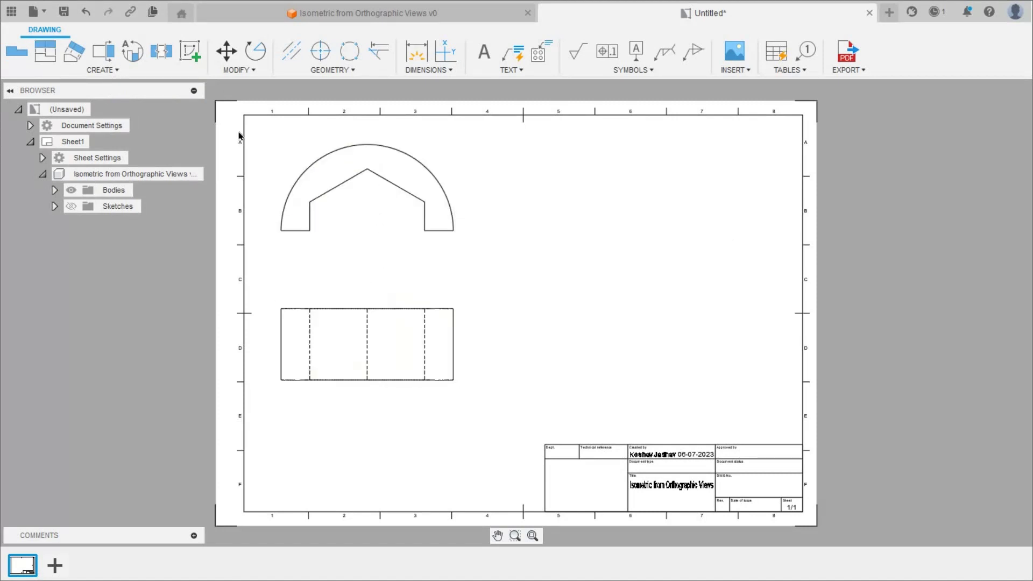
# - Project a side view to the right of the front view
pyautogui.click(46, 50)
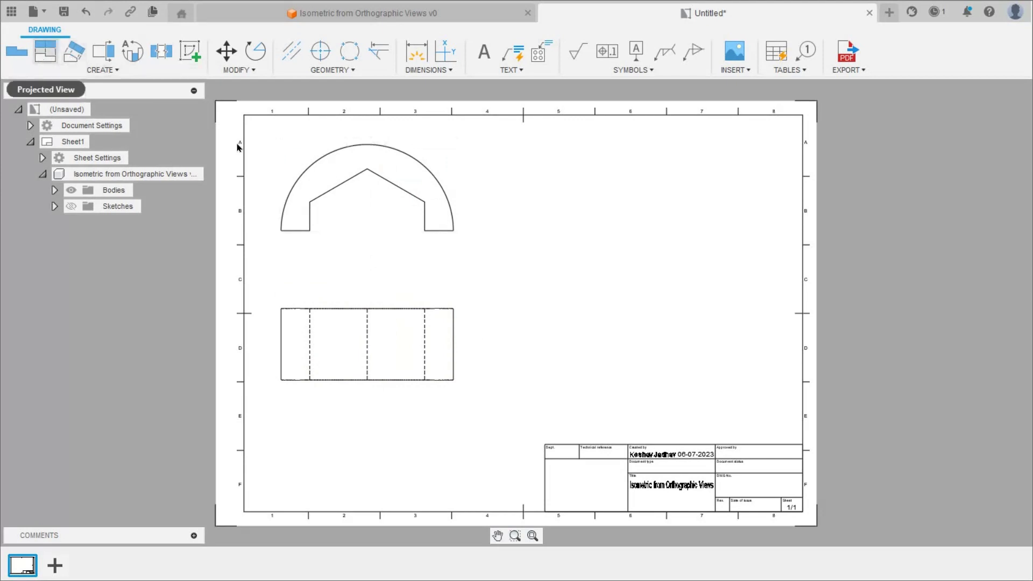
pyautogui.click(396, 178)
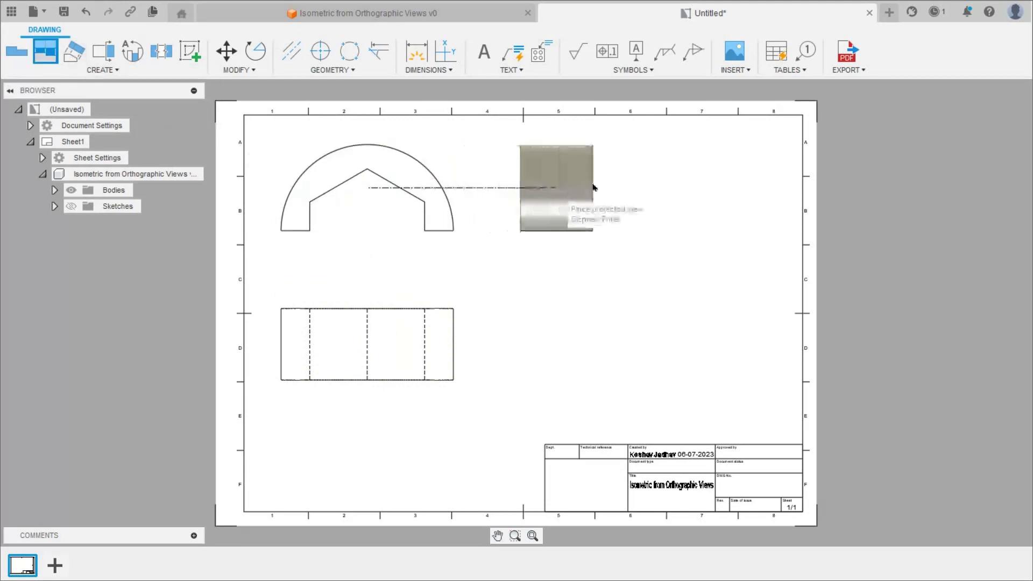
pyautogui.click(596, 186)
pyautogui.click(597, 163)
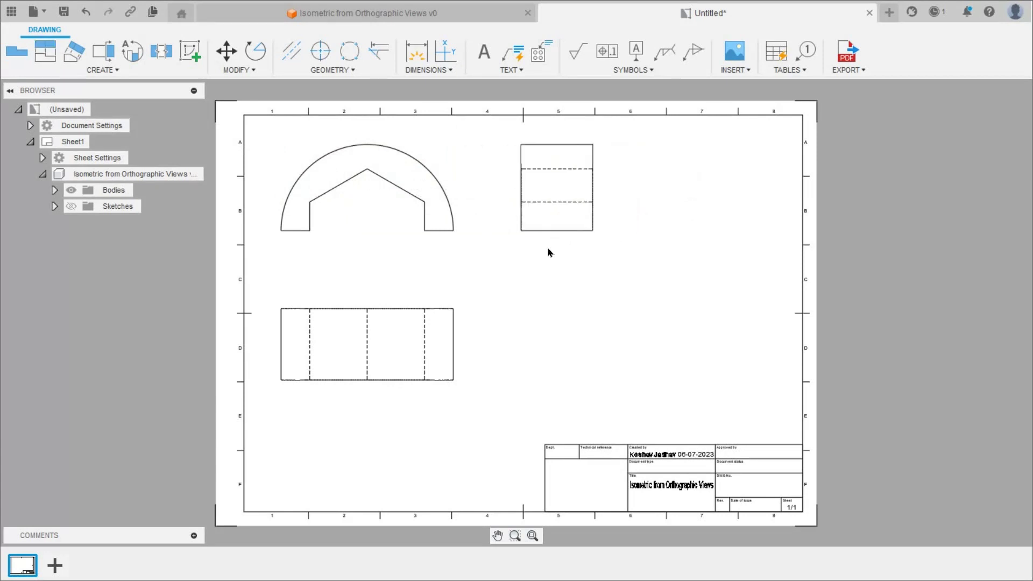
pyautogui.click(45, 58)
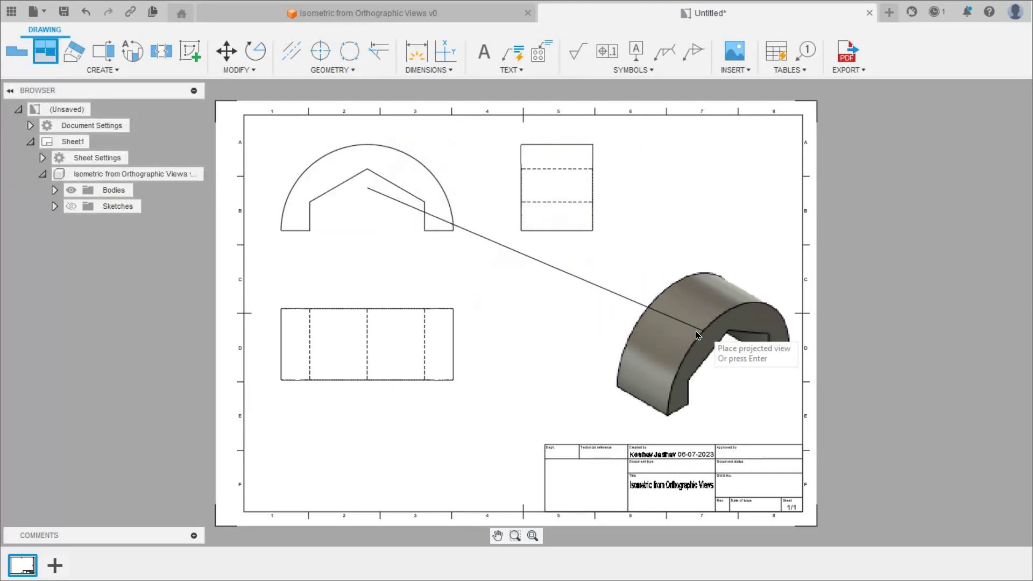
# - Place the isometric view at the lower right and set its style to Visible Edges
pyautogui.click(737, 315)
pyautogui.press('Return')
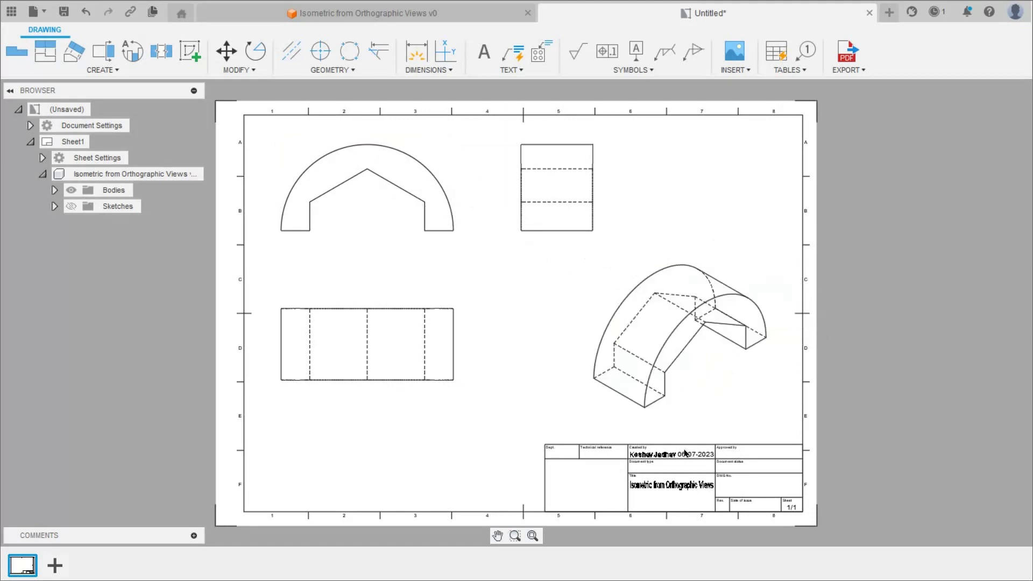
pyautogui.doubleClick(670, 358)
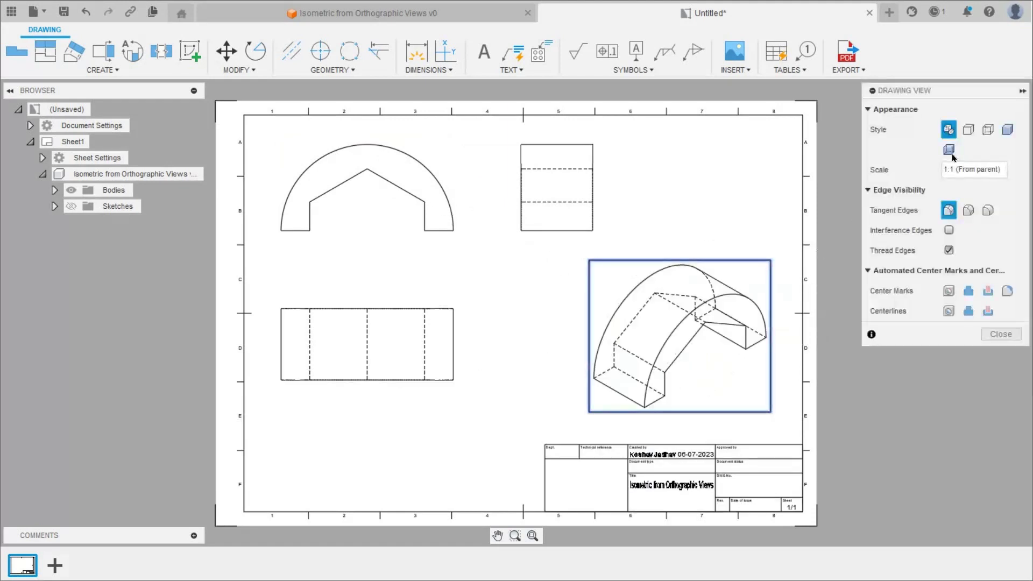
pyautogui.click(971, 130)
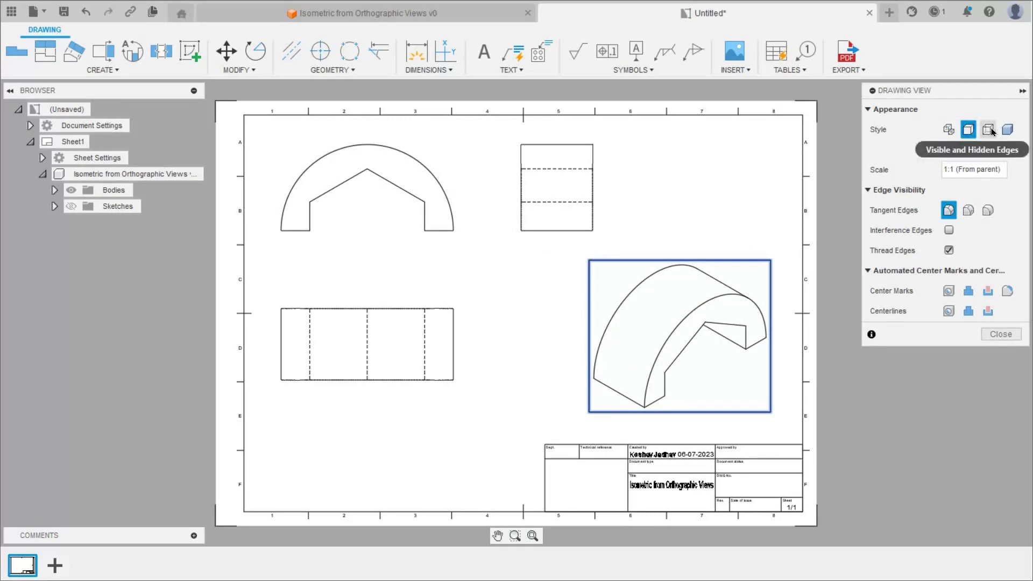
pyautogui.click(996, 131)
pyautogui.click(1008, 132)
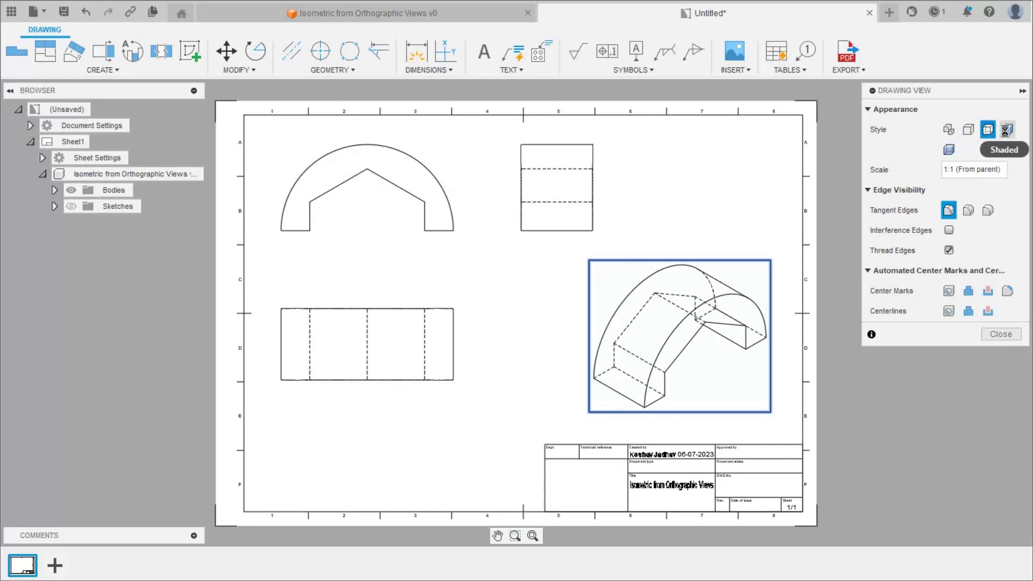
pyautogui.click(947, 151)
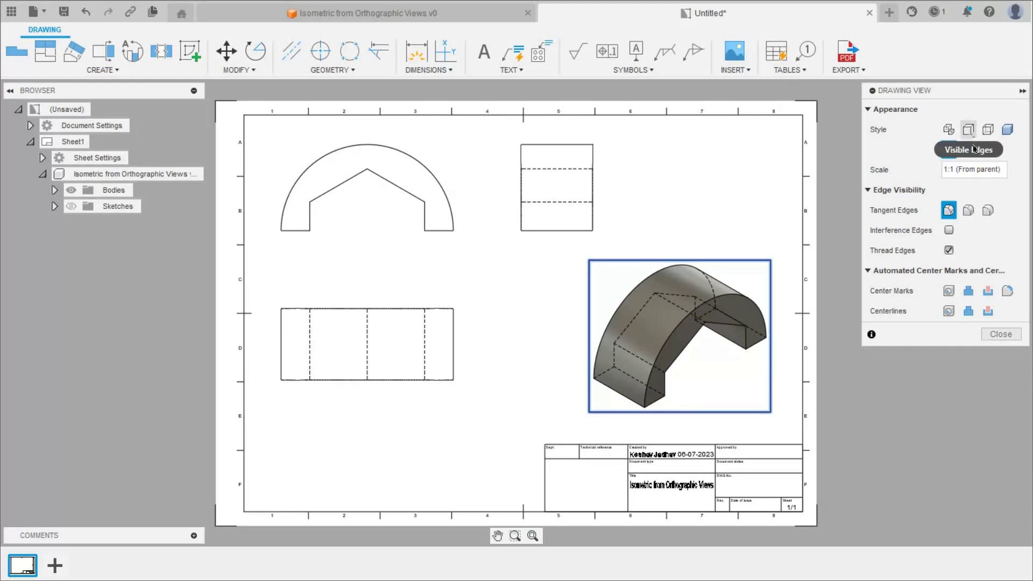
pyautogui.click(968, 130)
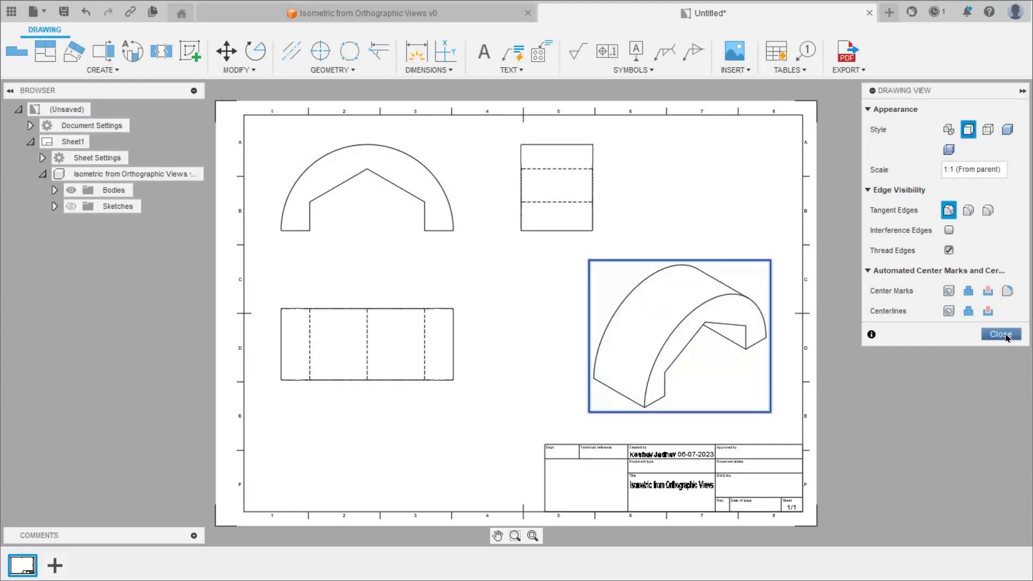
pyautogui.click(1005, 335)
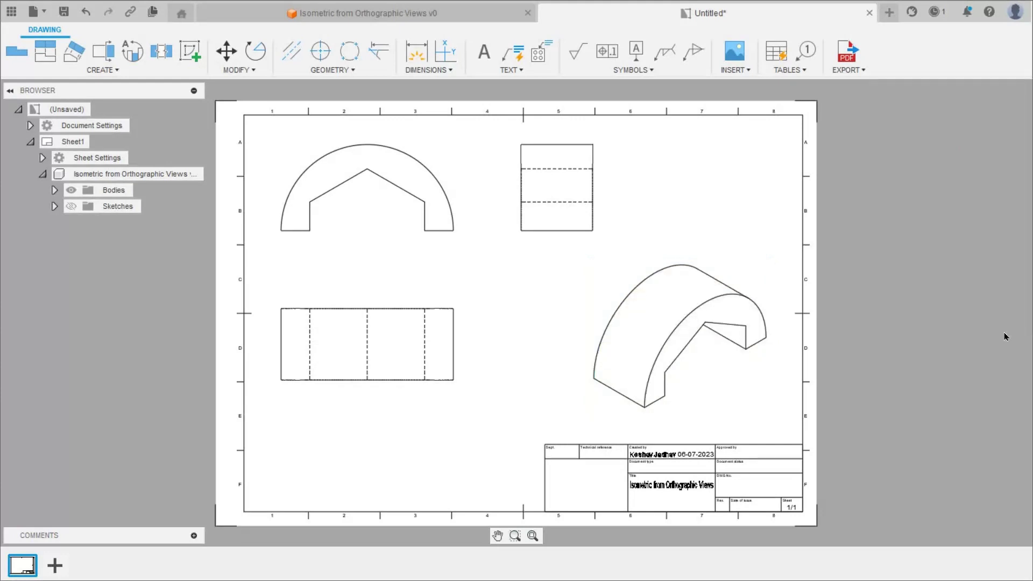
# - Dimension the front view's arc as R60 and both leg widths as 20
pyautogui.click(415, 52)
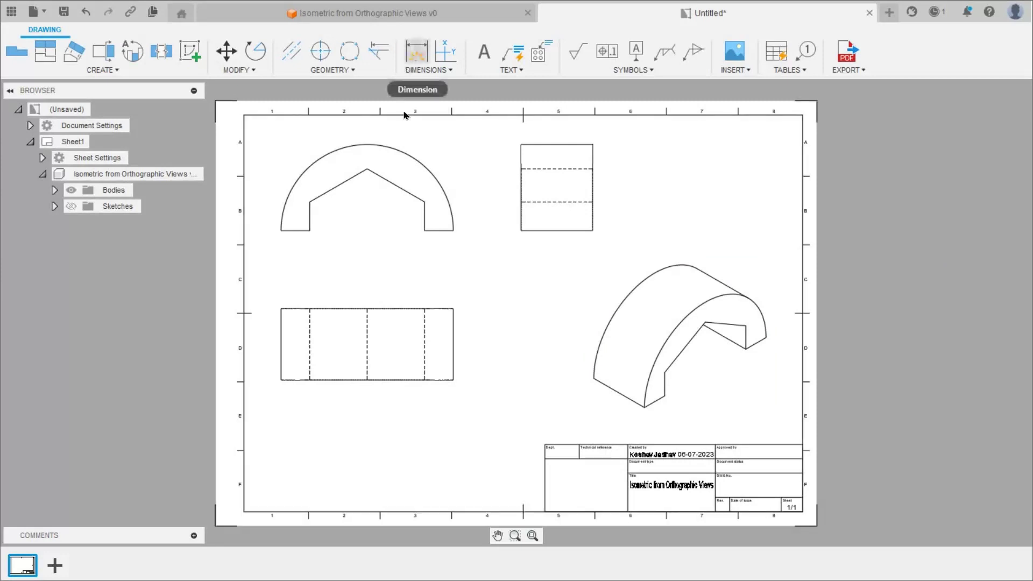
pyautogui.click(416, 160)
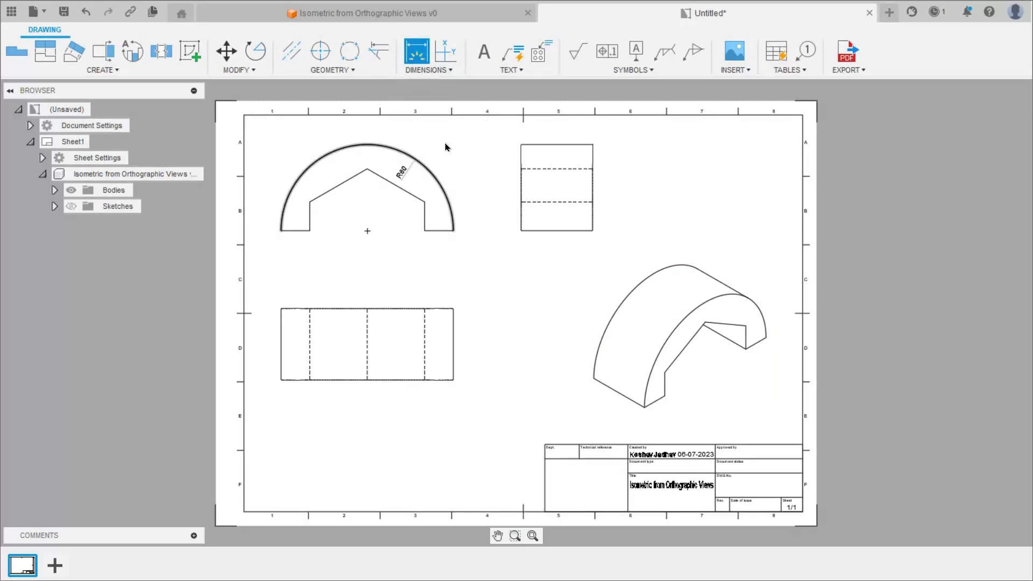
pyautogui.click(447, 138)
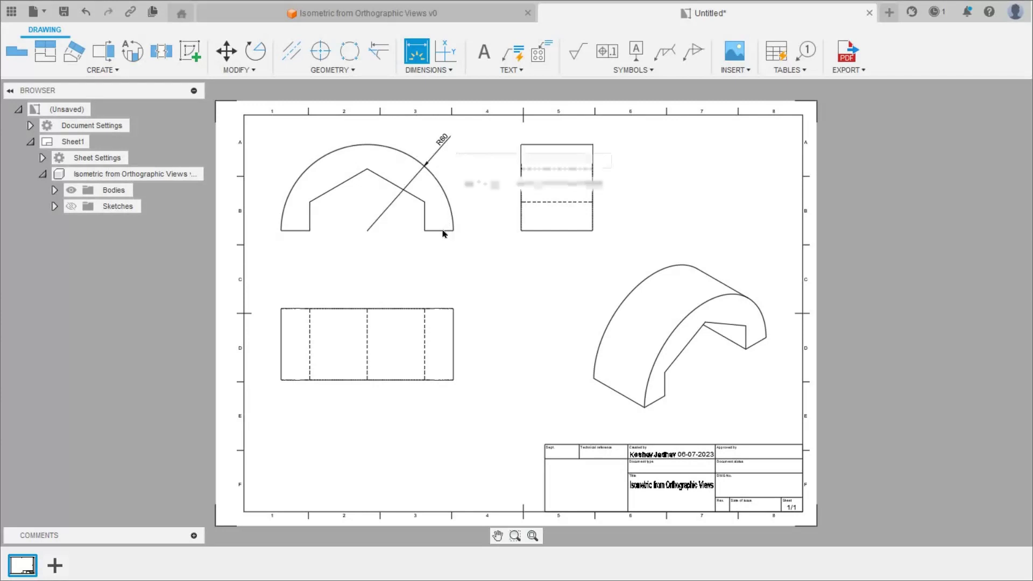
pyautogui.click(442, 231)
pyautogui.click(445, 249)
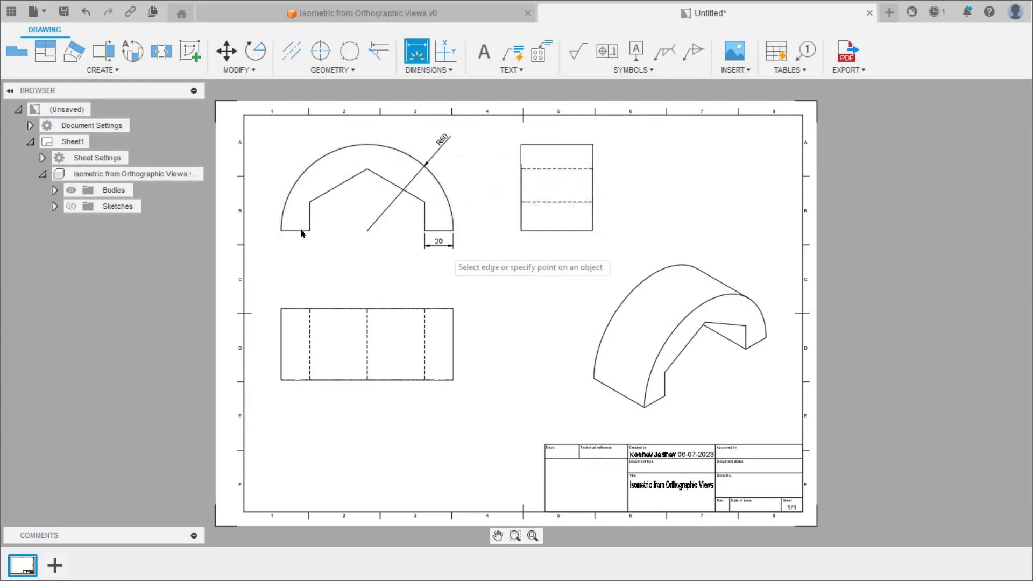
pyautogui.click(309, 230)
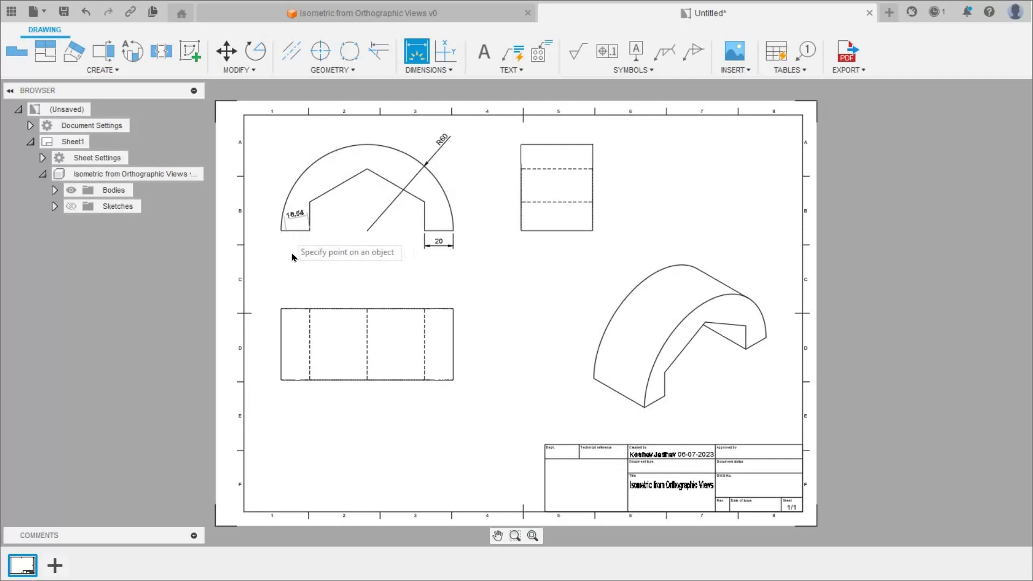
pyautogui.click(281, 230)
pyautogui.click(295, 249)
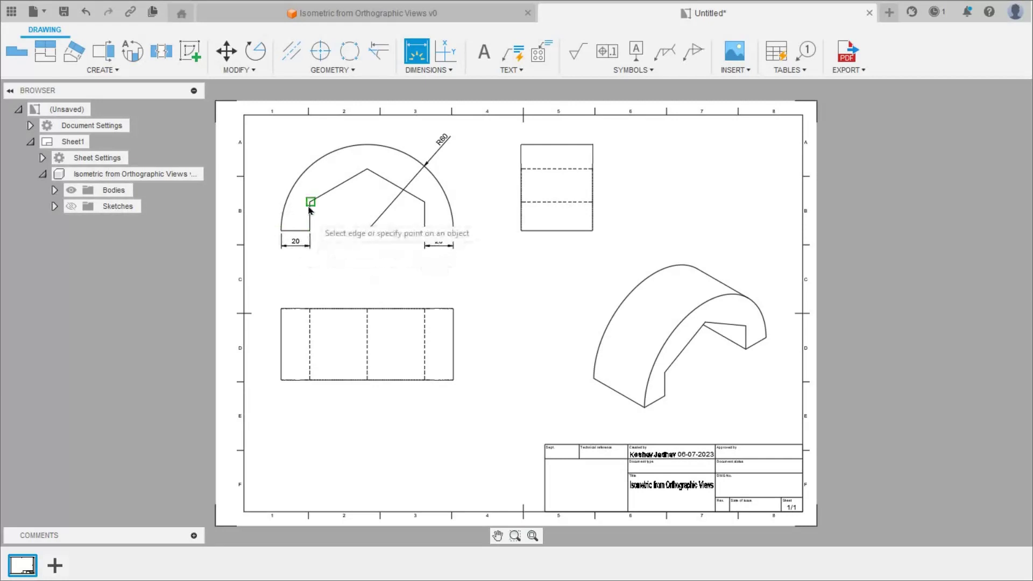
# - Add the 30° angle dimension between the slanted notch edge and the left leg
pyautogui.click(312, 200)
pyautogui.click(296, 230)
pyautogui.click(320, 220)
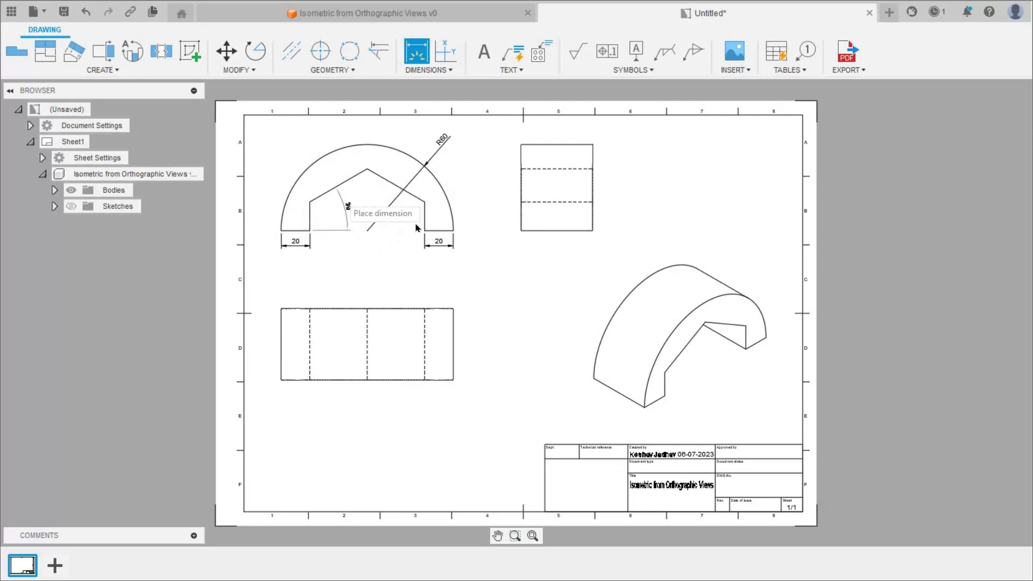
pyautogui.click(347, 207)
# - Add the 50 width to the side view and the vertical 20 leg height, then exit dimensioning
pyautogui.click(554, 230)
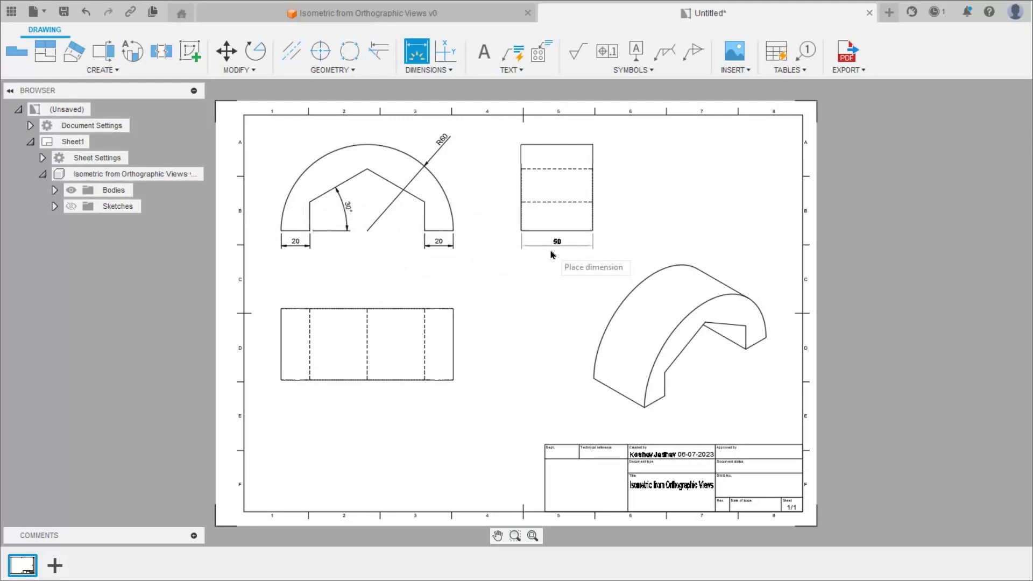
pyautogui.click(552, 254)
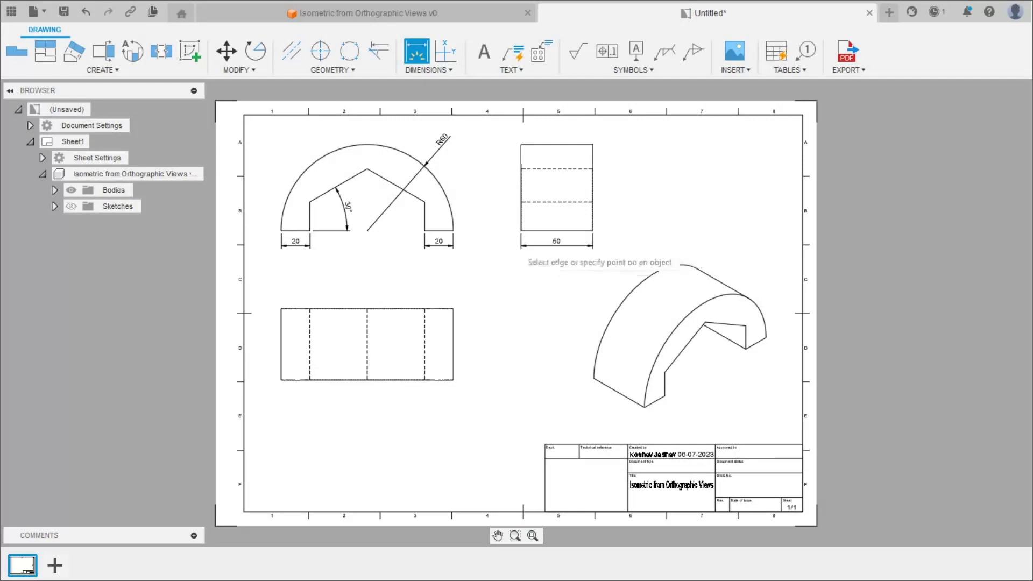
pyautogui.click(425, 225)
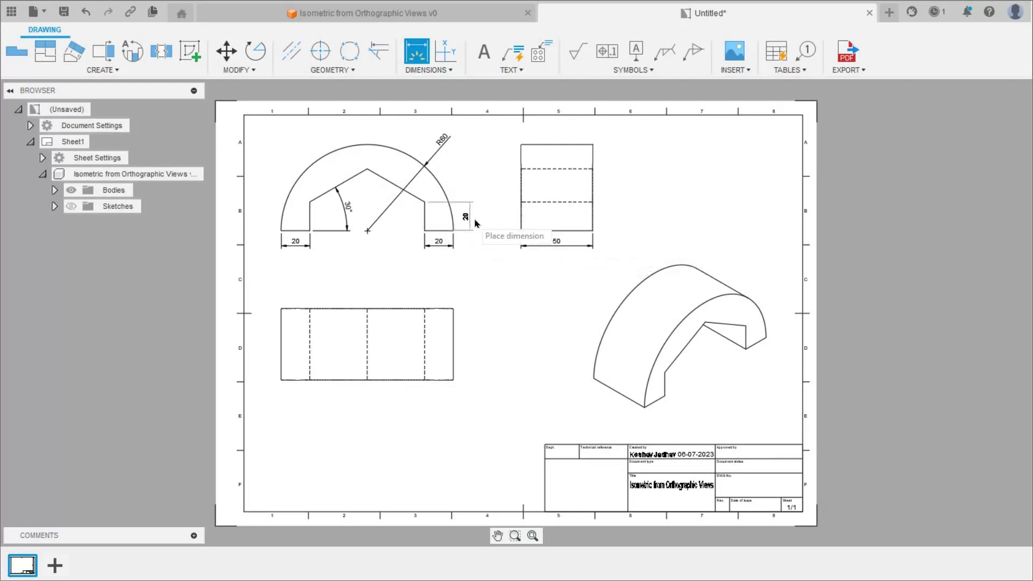
pyautogui.click(476, 223)
pyautogui.rightClick(474, 268)
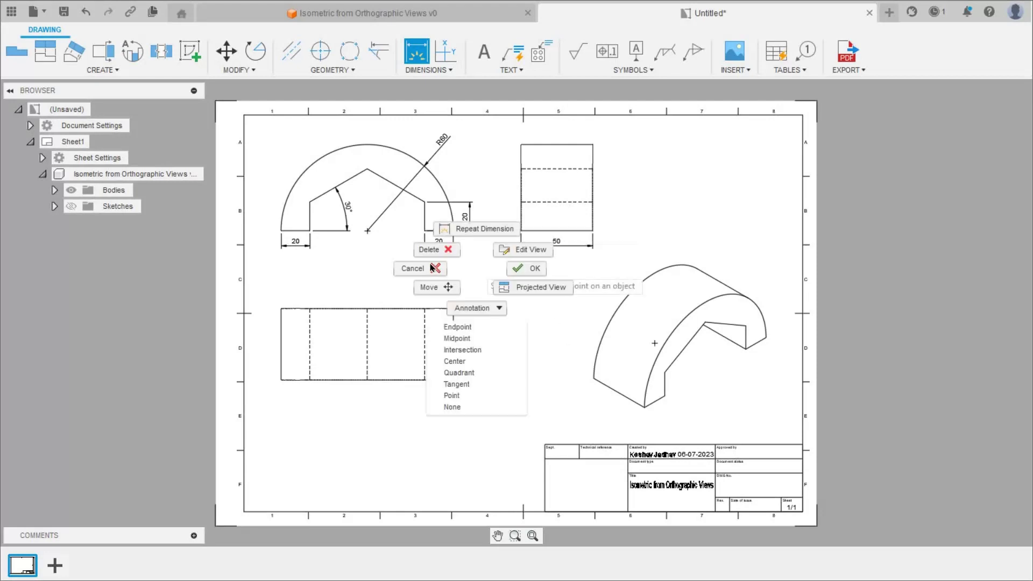
pyautogui.click(423, 268)
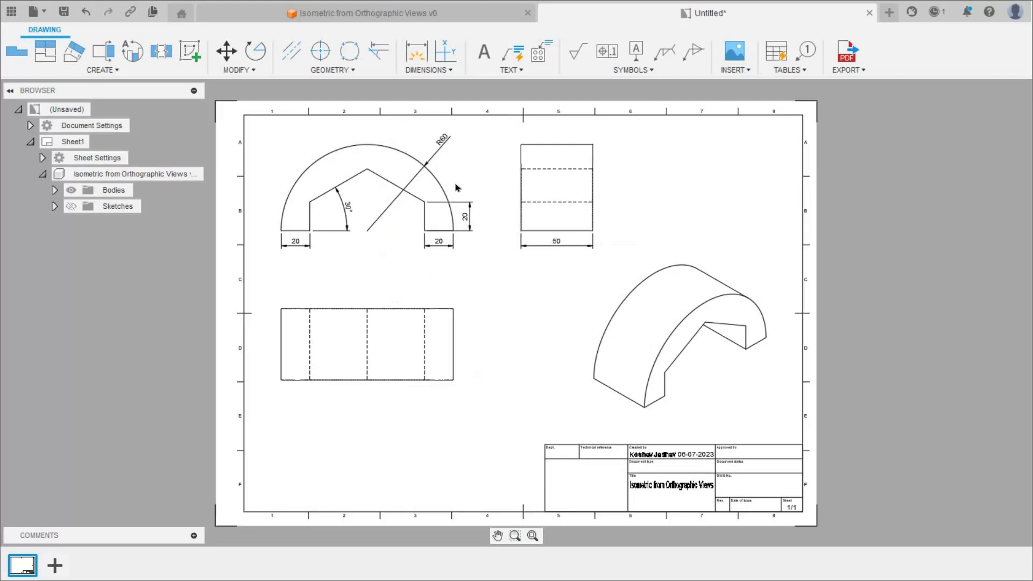
# - Export the sheet as PDF 'Isometric view from orthographic views 2' to the Desktop
pyautogui.click(848, 70)
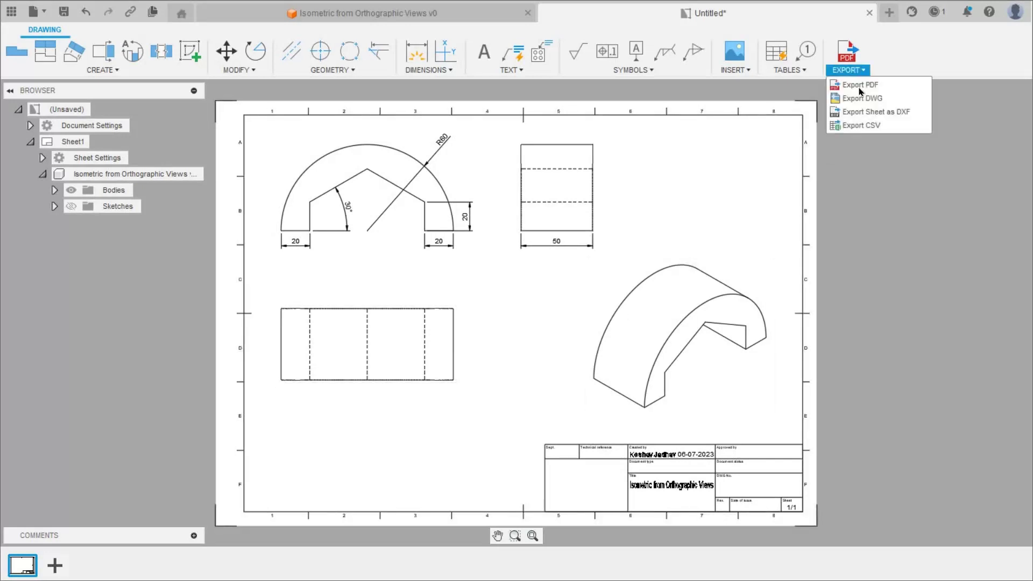
pyautogui.click(859, 85)
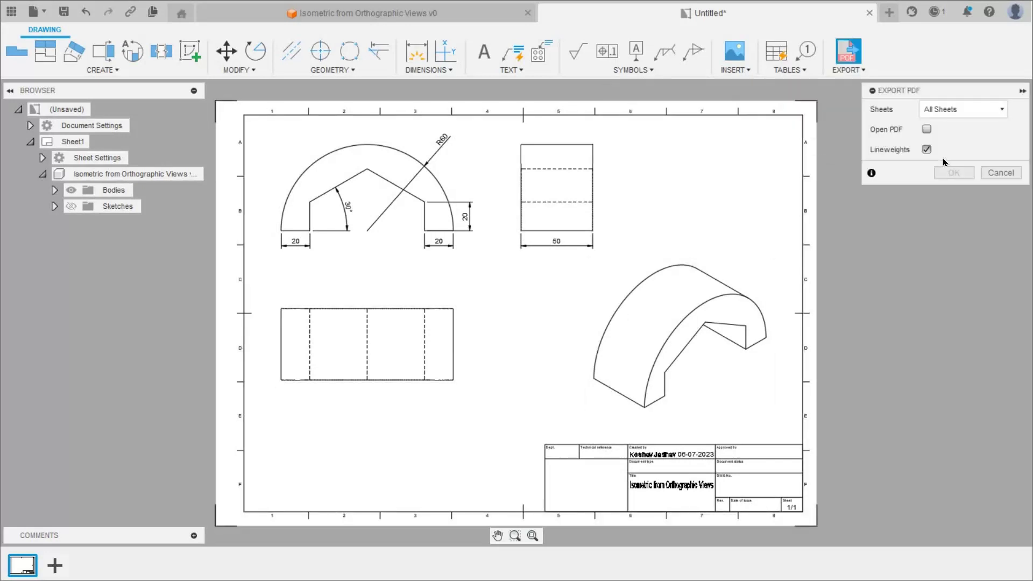
pyautogui.press('Return')
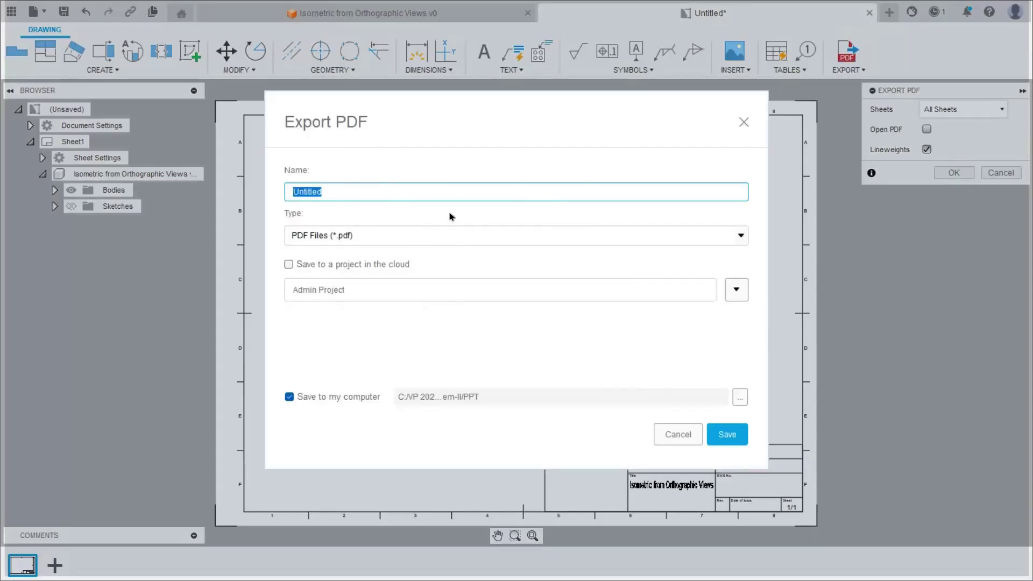
pyautogui.write('Isometric view from orthographic')
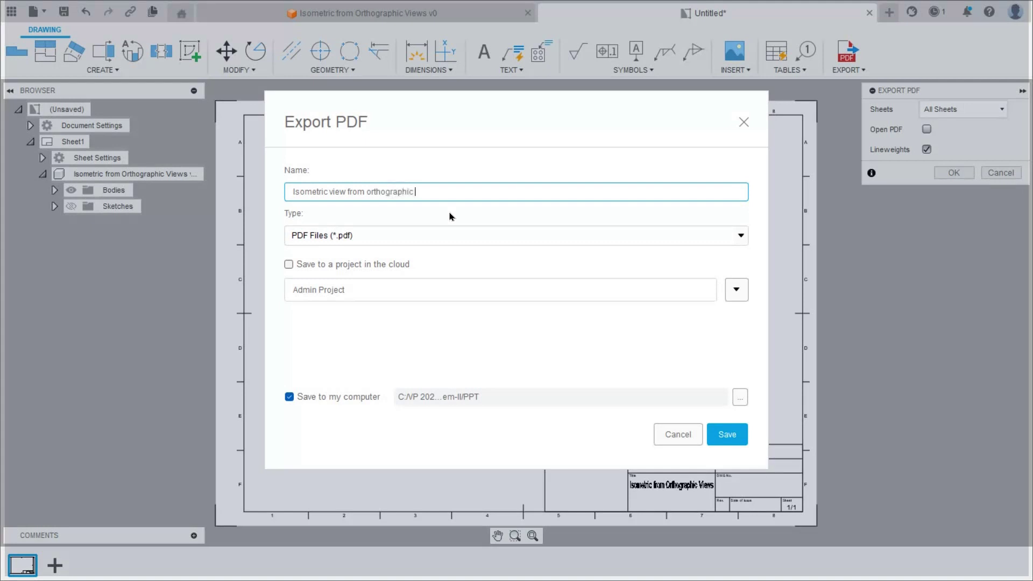
pyautogui.write(' views 2')
pyautogui.click(740, 397)
pyautogui.scroll(3, 320, 242)
pyautogui.click(320, 223)
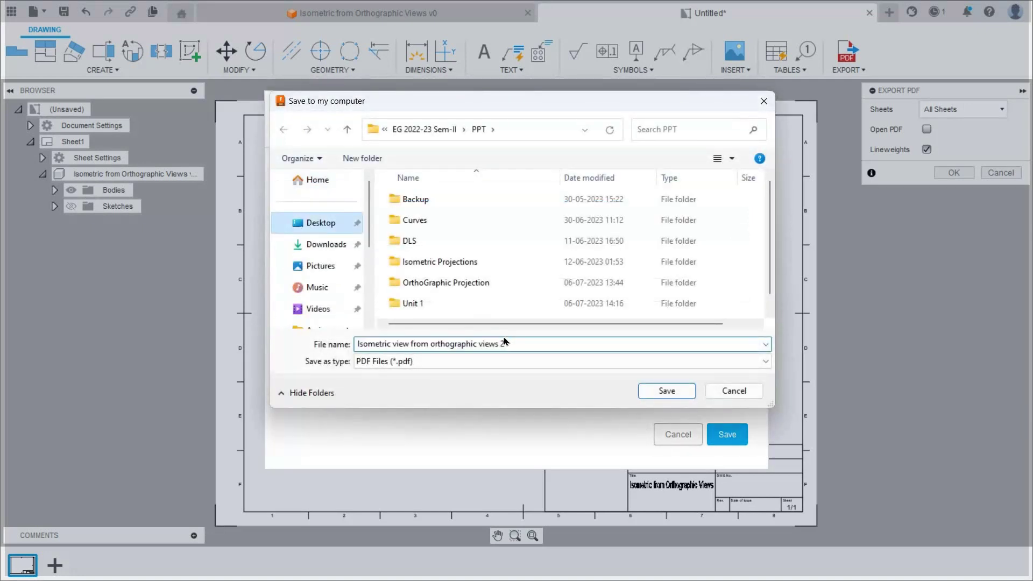
pyautogui.click(668, 392)
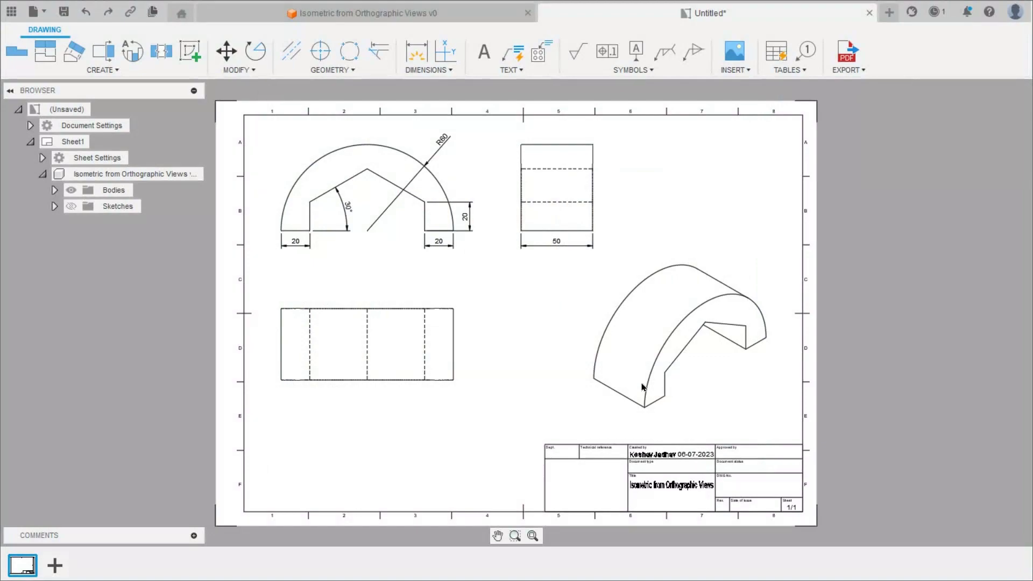
# - Open the exported PDF 'Isometric view from orthographic views 2' from the Windows desktop
pyautogui.press('super+d')
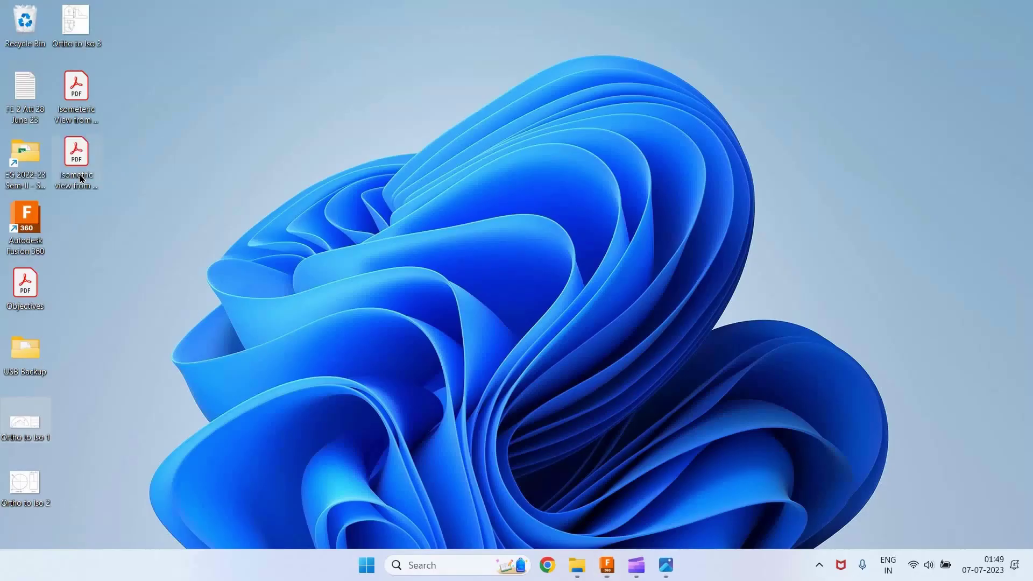
pyautogui.doubleClick(82, 179)
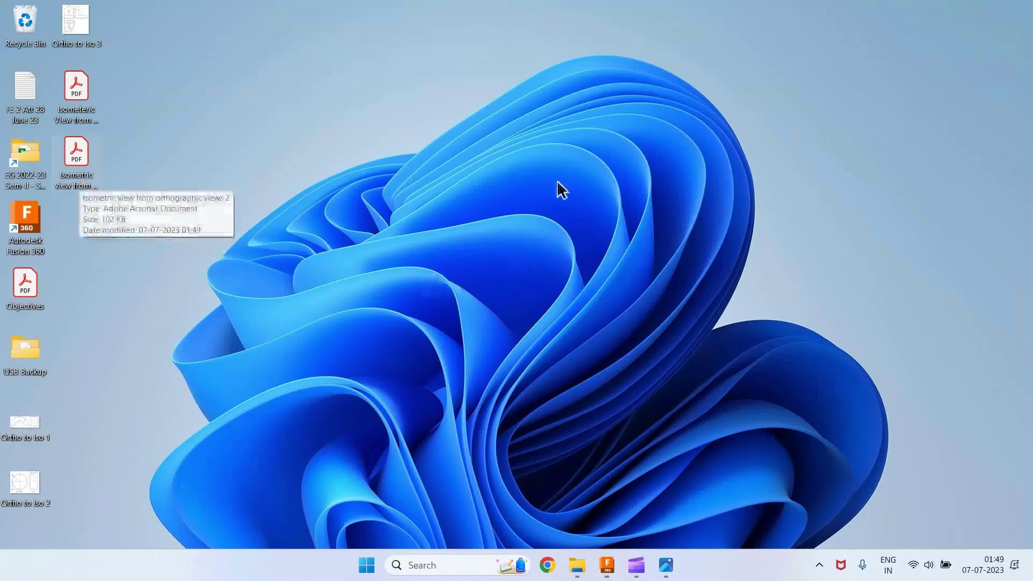